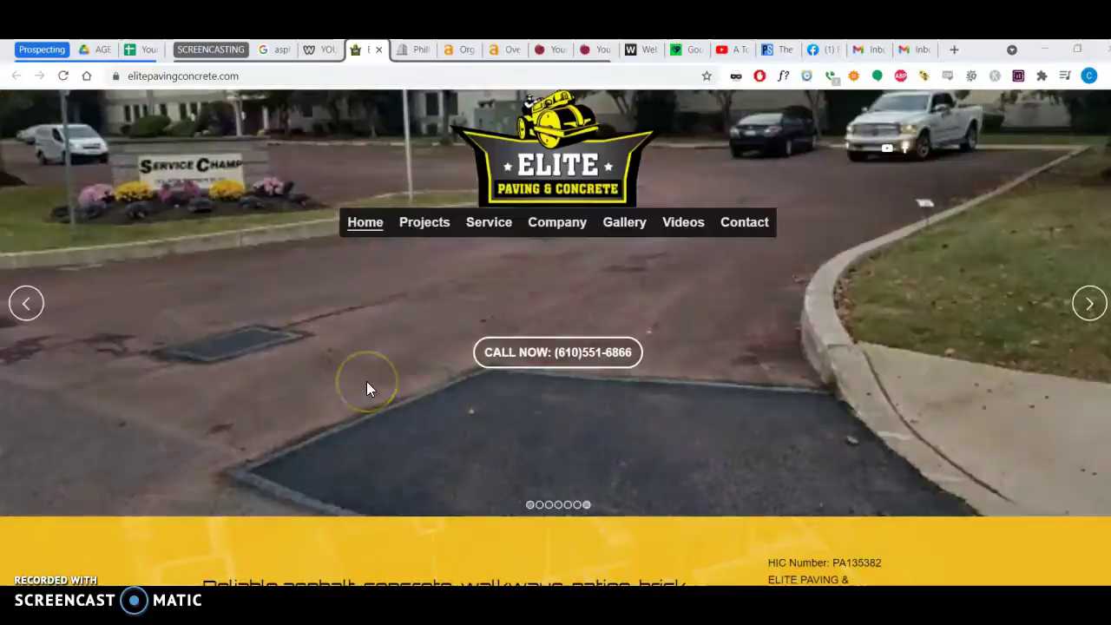
# Look over the Elite Paving & Concrete homepage from the image slideshow down to the services section.
pyautogui.click(366, 386)
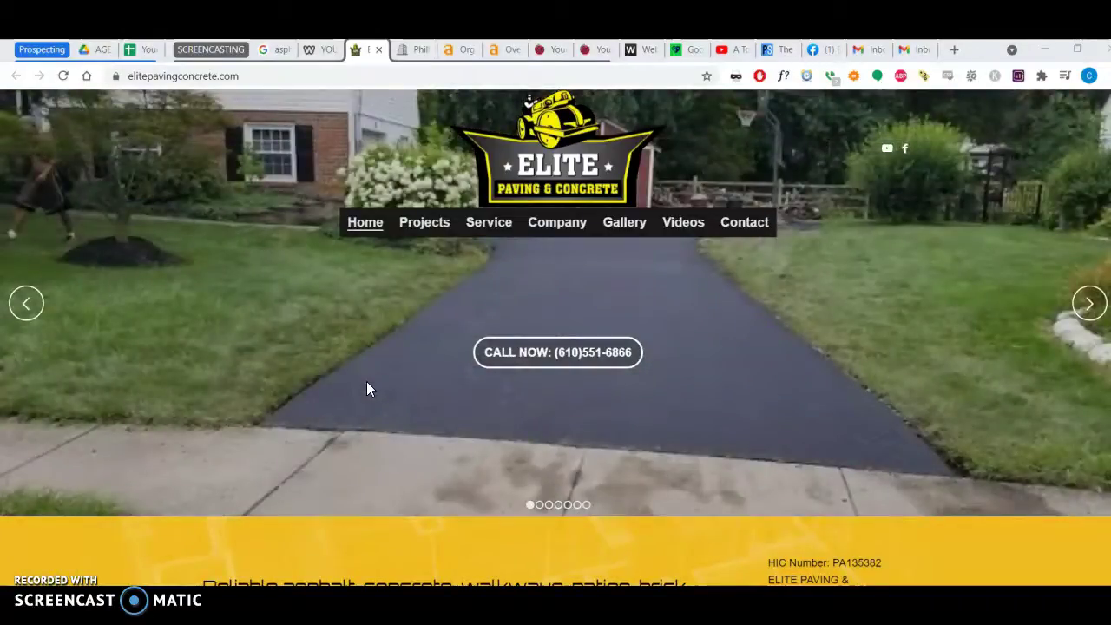
pyautogui.scroll(-5, 367, 382)
pyautogui.scroll(5, 367, 382)
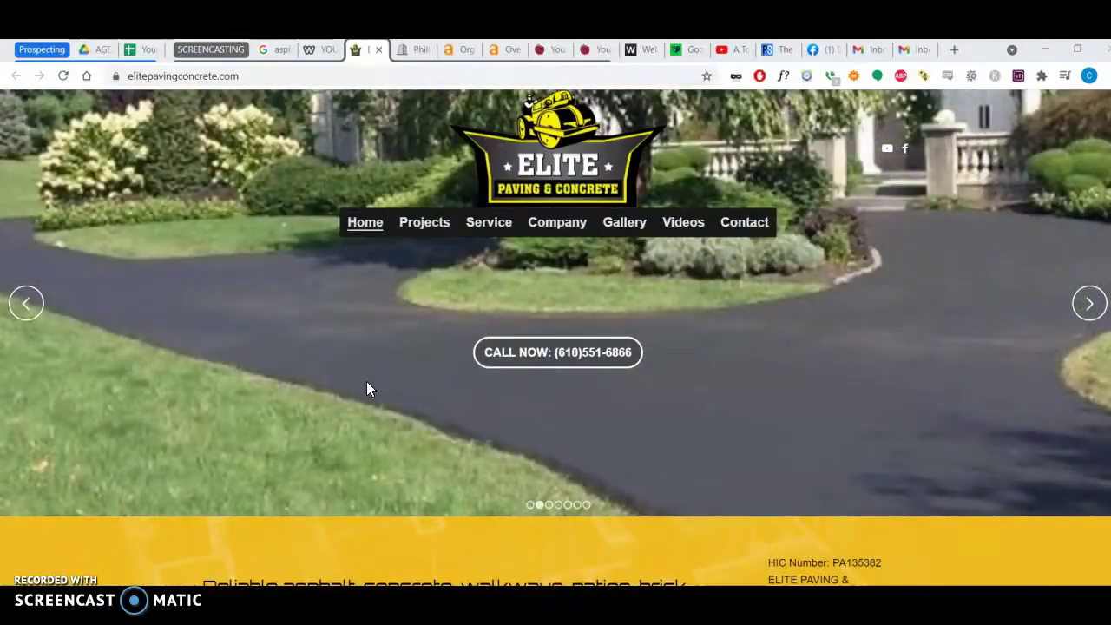
pyautogui.scroll(-10, 366, 387)
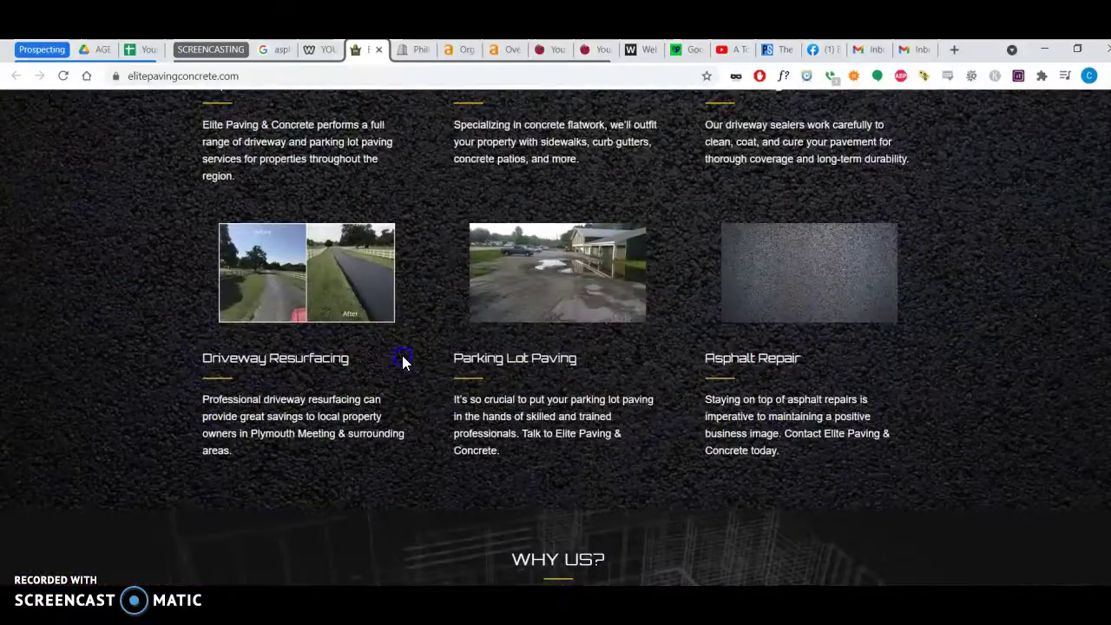
# Highlight all the homepage content to check which parts are selectable text, and clear the selection.
pyautogui.hotkey('ctrl', 'a')
pyautogui.scroll(3, 402, 355)
pyautogui.scroll(8, 402, 355)
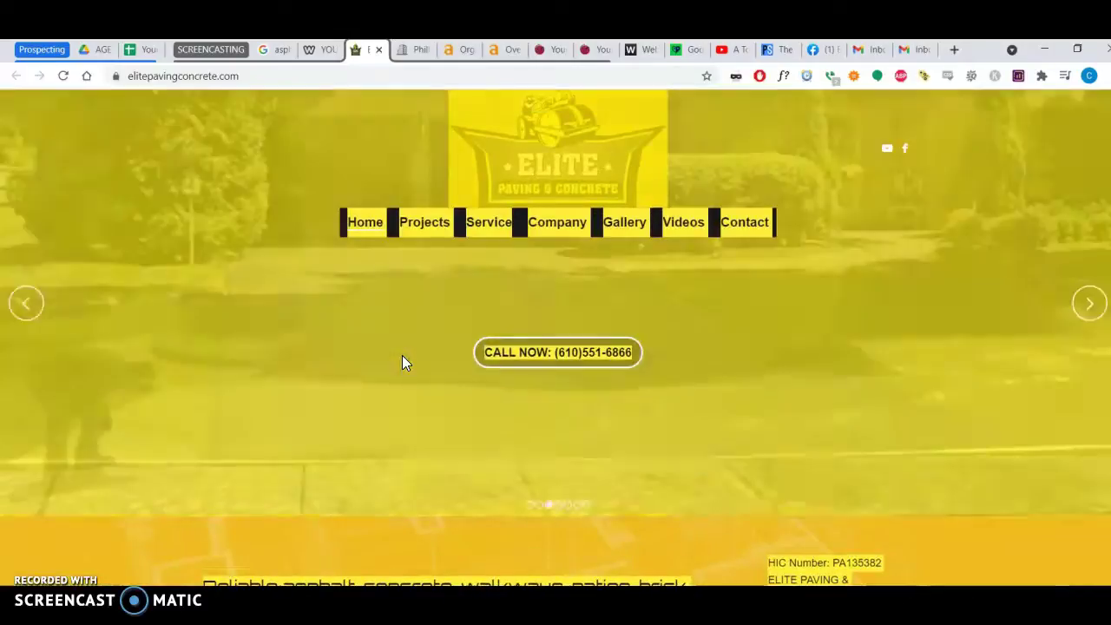
pyautogui.rightClick(402, 355)
pyautogui.click(273, 328)
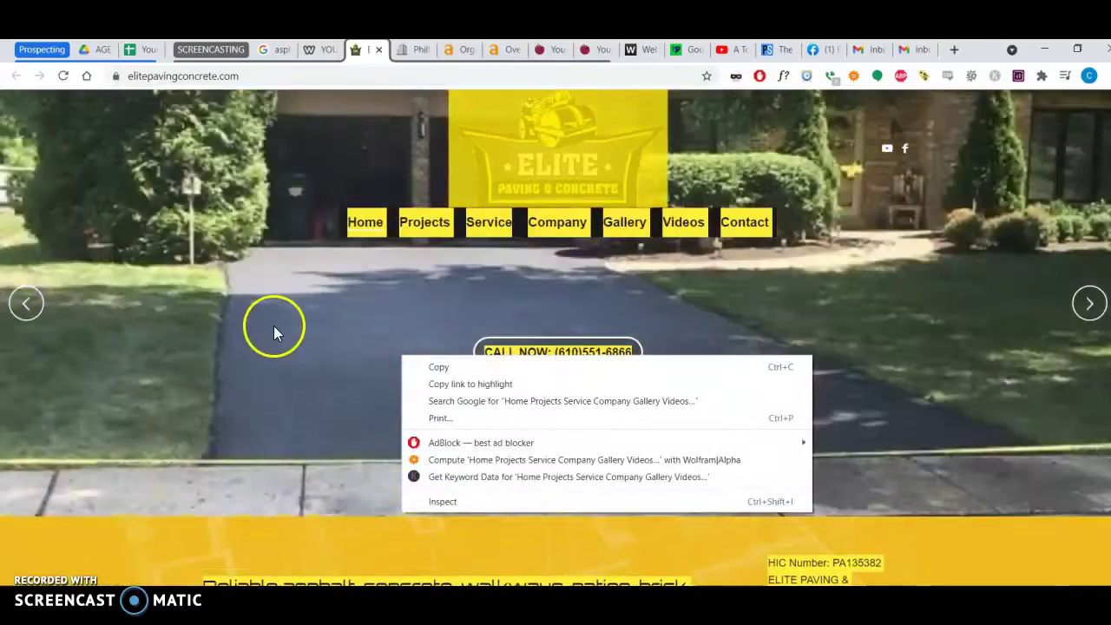
pyautogui.click(319, 406)
pyautogui.click(185, 531)
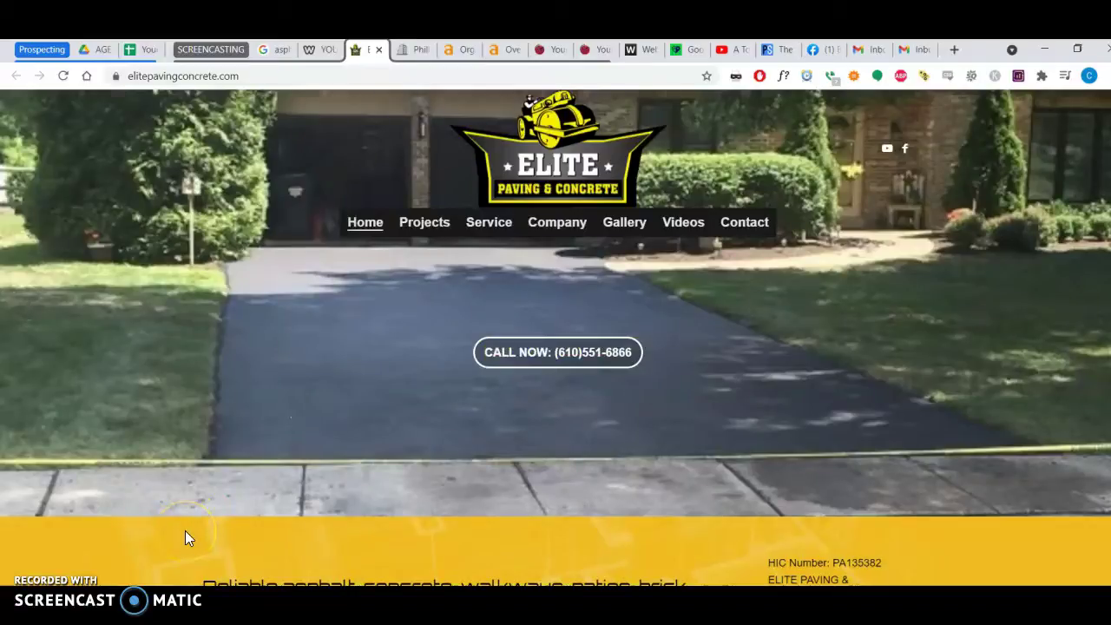
# Examine the homepage's Why Us and Featured Work sections and the rest of the page below them.
pyautogui.scroll(-6, 184, 537)
pyautogui.scroll(-10, 185, 533)
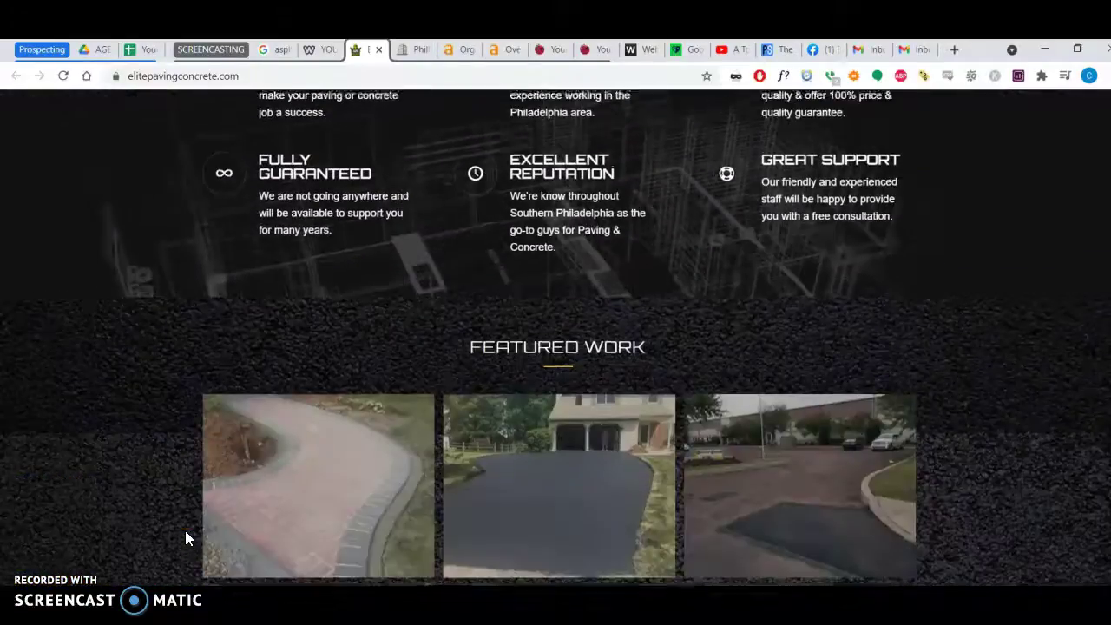
pyautogui.click(298, 454)
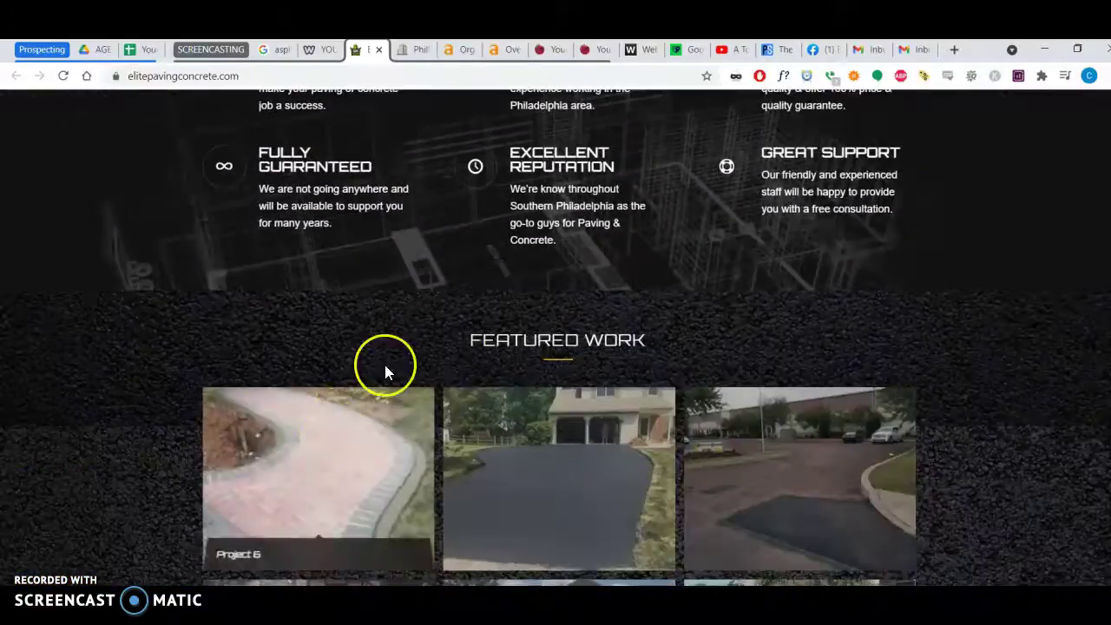
pyautogui.scroll(-8, 384, 364)
pyautogui.scroll(-5, 385, 372)
pyautogui.click(155, 319)
pyautogui.scroll(10, 156, 321)
pyautogui.scroll(15, 156, 323)
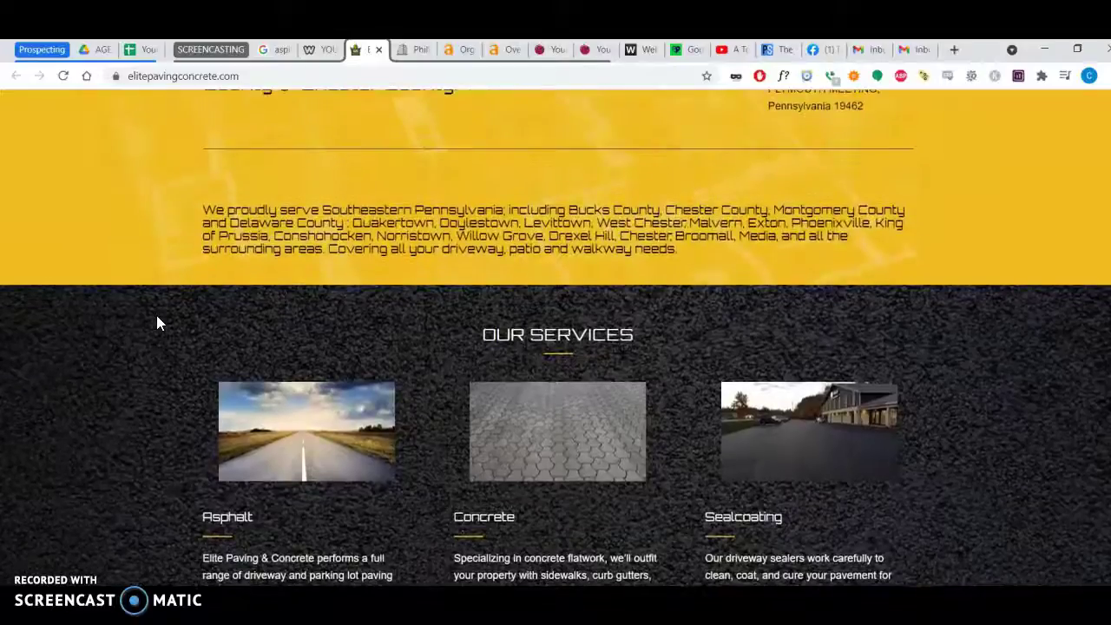
pyautogui.scroll(5, 156, 323)
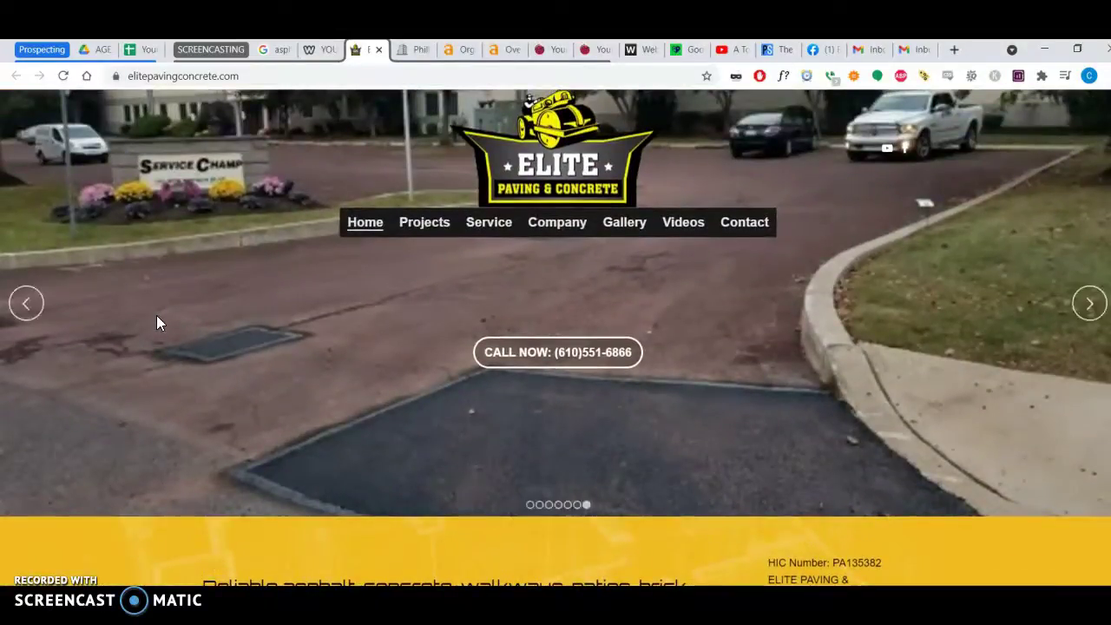
# Examine the homepage's headline, business address, service-area paragraph and Our Services descriptions.
pyautogui.scroll(-12, 157, 323)
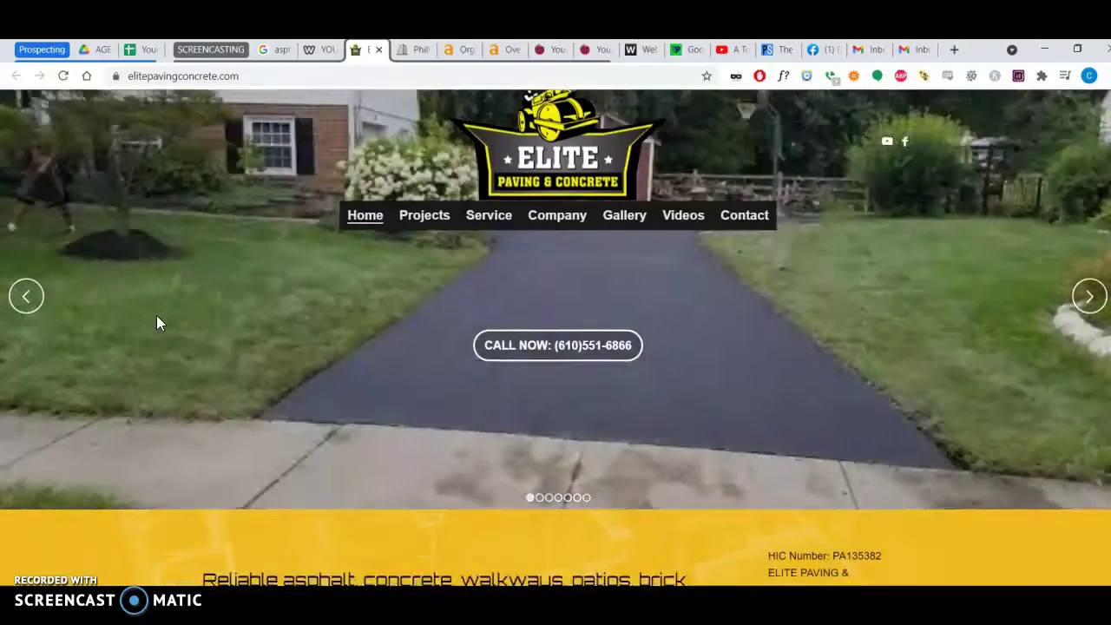
pyautogui.scroll(-3, 157, 323)
pyautogui.scroll(10, 157, 323)
pyautogui.scroll(6, 157, 323)
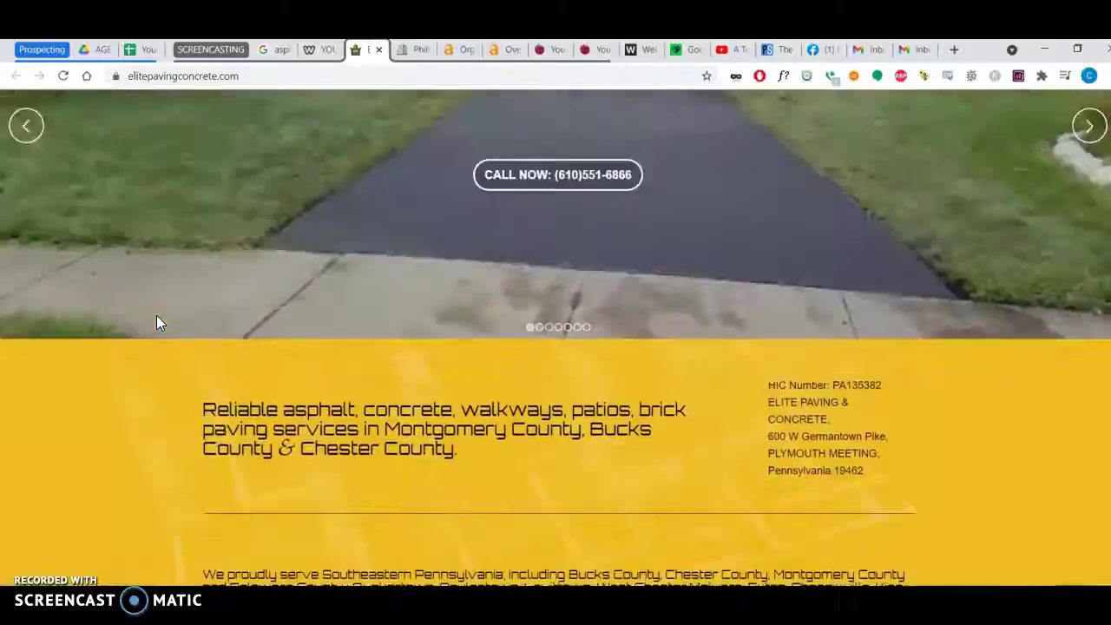
pyautogui.scroll(-6, 156, 321)
pyautogui.scroll(-2, 156, 321)
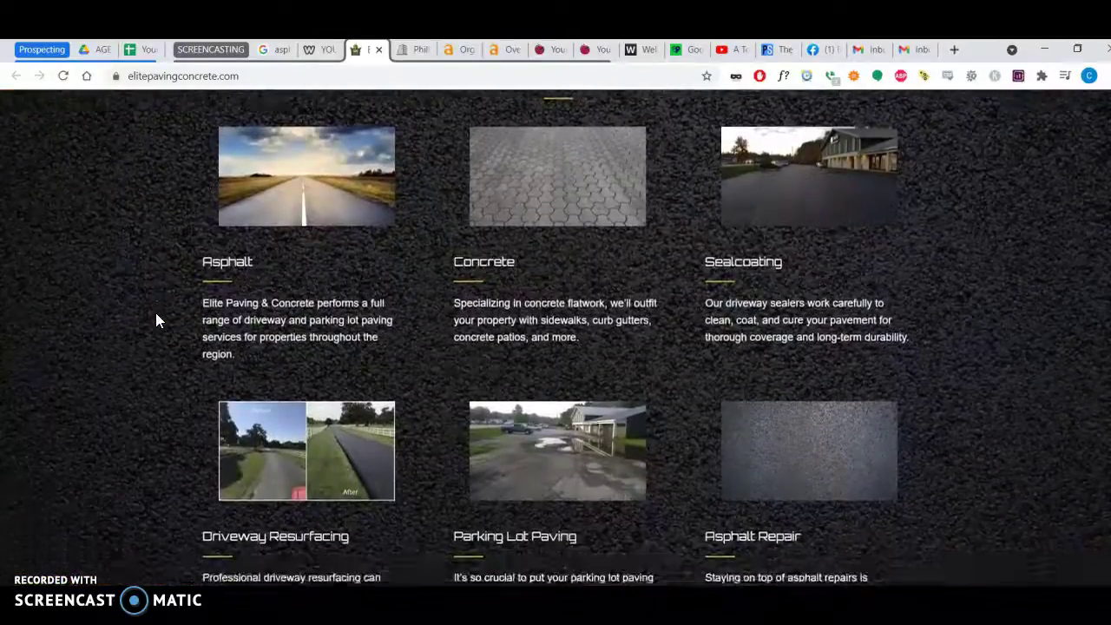
pyautogui.scroll(7, 157, 321)
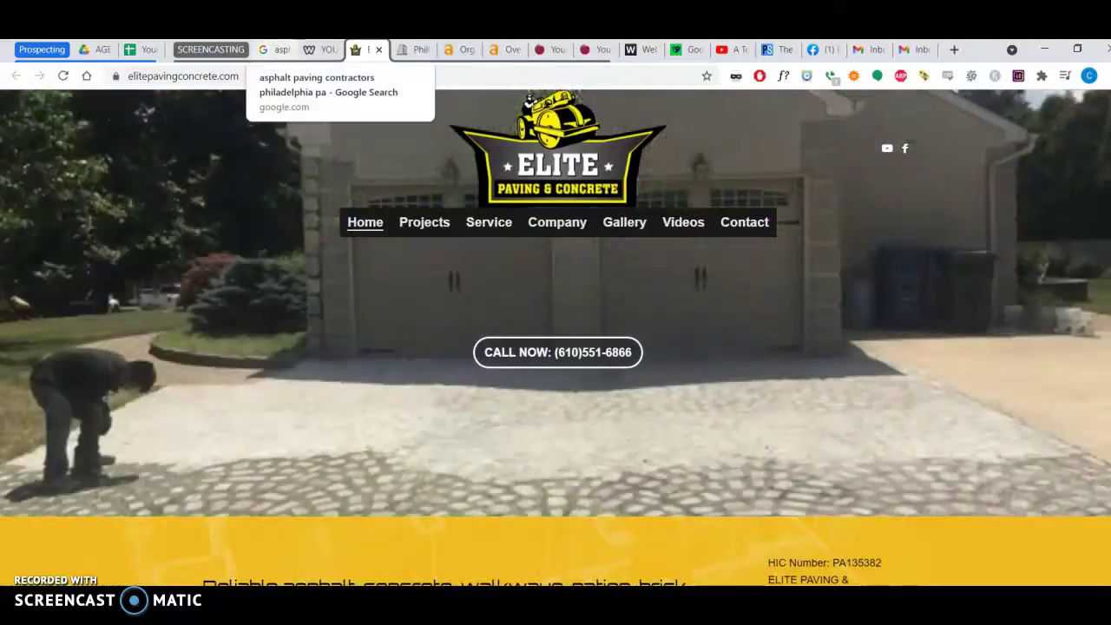
# Review the ads, map listings and organic results of the Google search "asphalt paving contractors philadelphia pa".
pyautogui.click(276, 49)
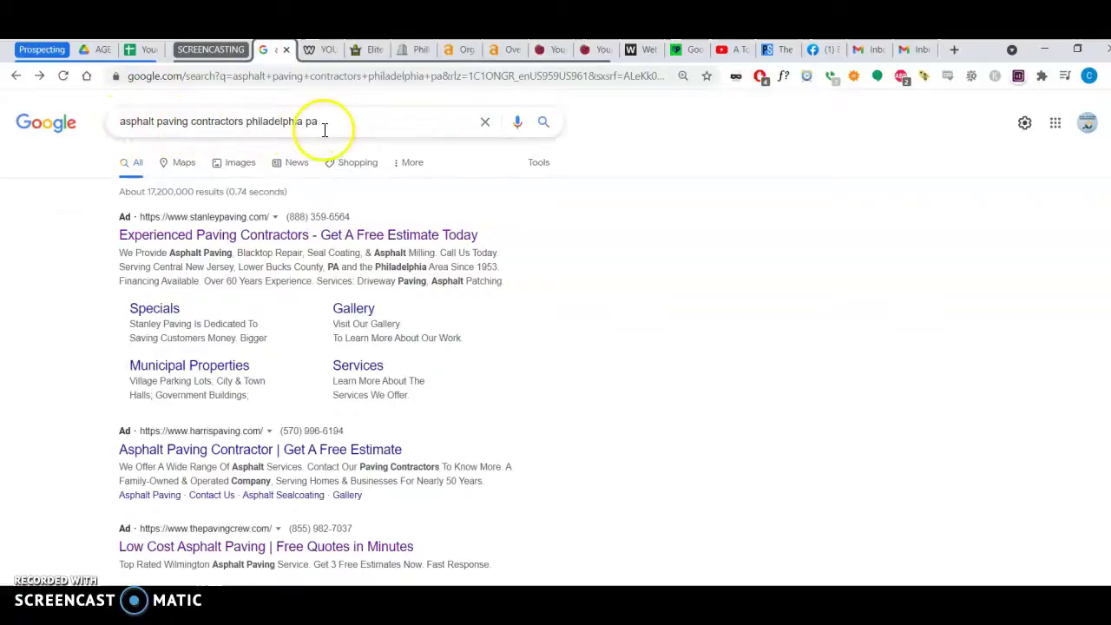
pyautogui.scroll(-6, 47, 326)
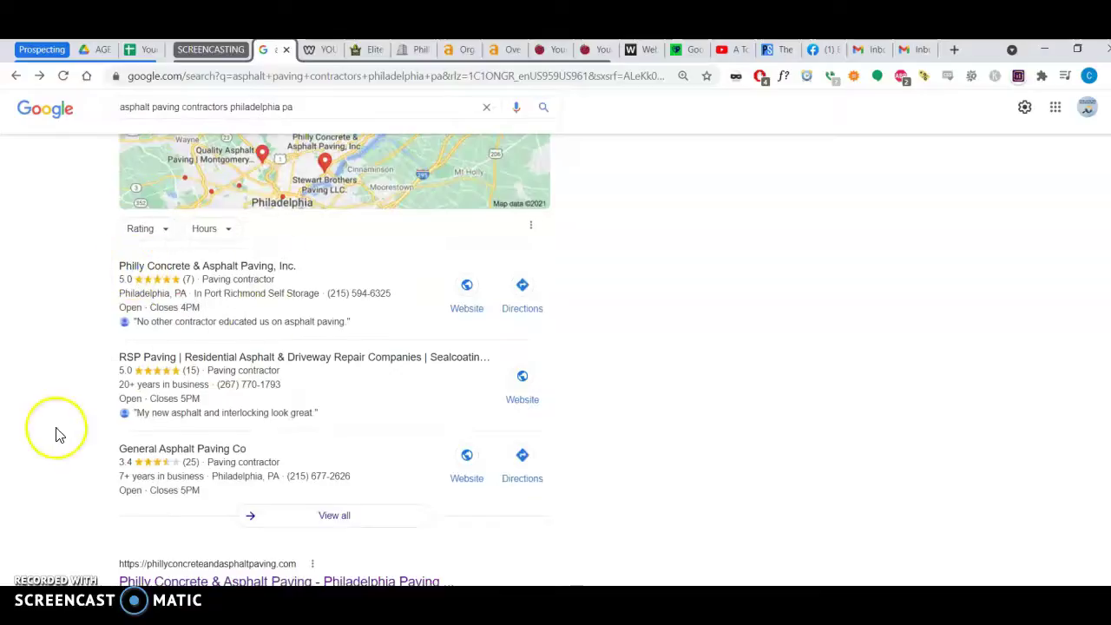
pyautogui.scroll(-3, 37, 434)
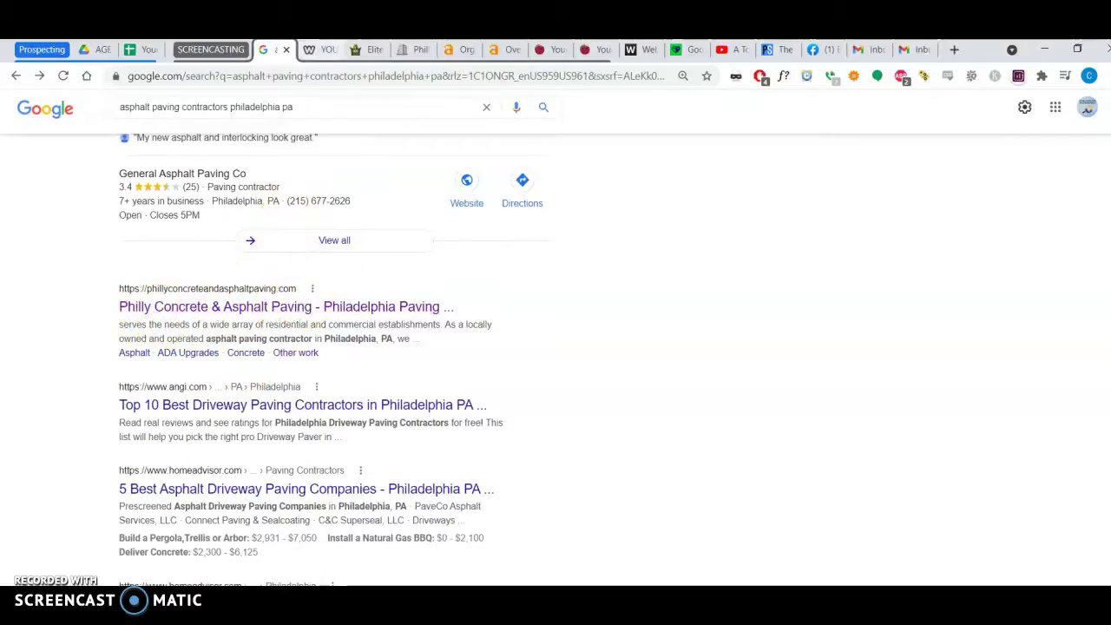
# Examine the homepage content of the competitor site phillyconcreteandasphaltpaving.com, including its reasons to choose them and Paving Made Simple sections.
pyautogui.click(408, 49)
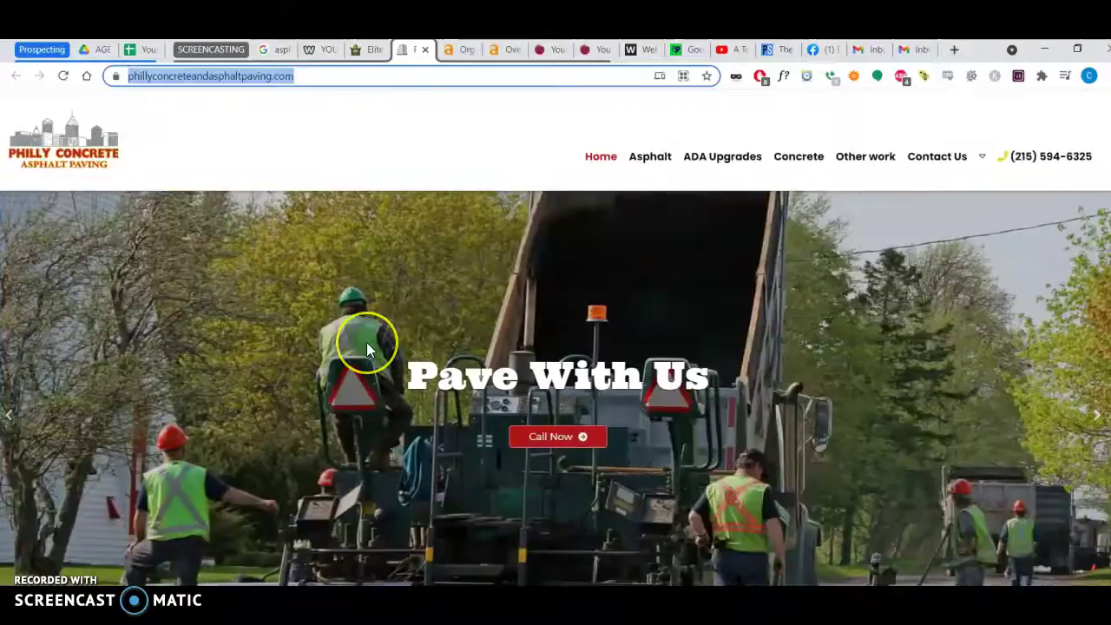
pyautogui.scroll(-15, 367, 345)
pyautogui.scroll(-6, 366, 347)
pyautogui.scroll(5, 366, 347)
pyautogui.scroll(12, 366, 347)
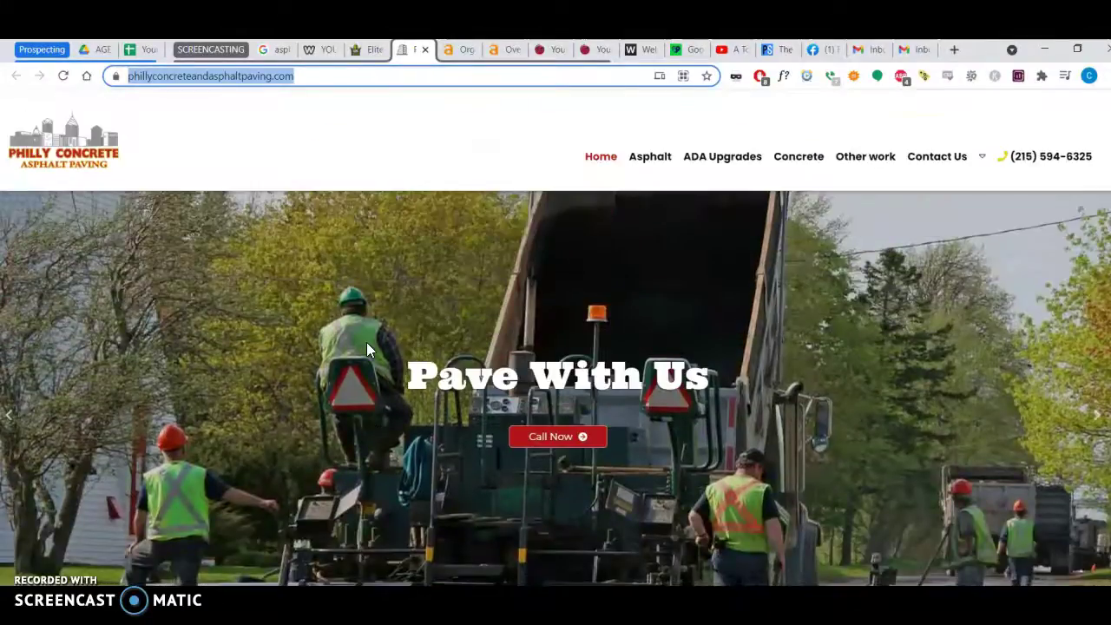
pyautogui.scroll(-12, 367, 345)
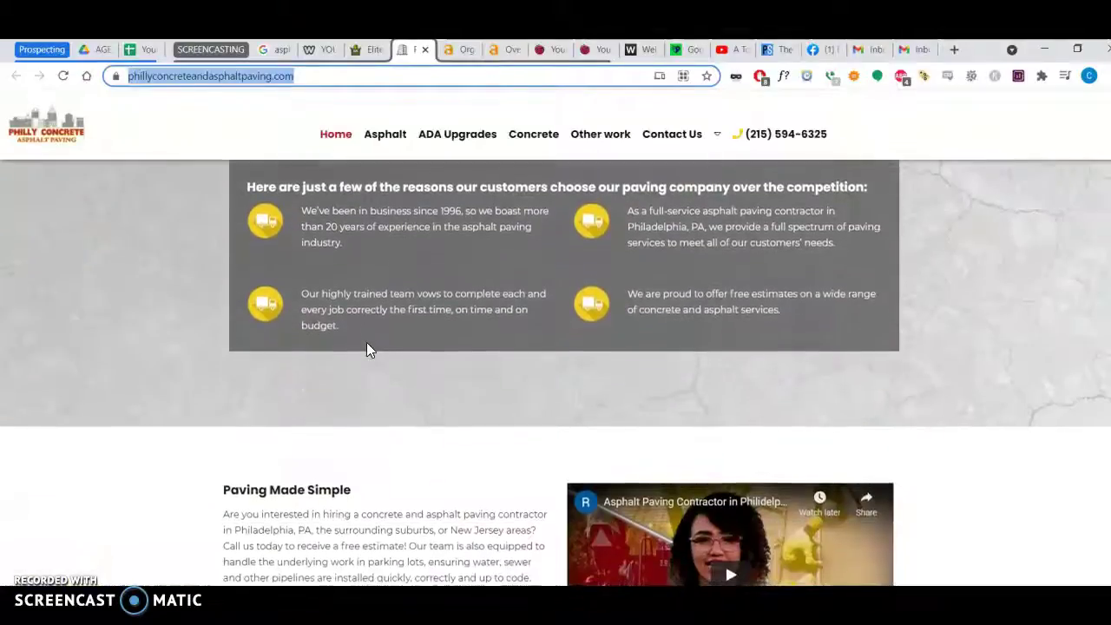
pyautogui.scroll(-7, 366, 344)
pyautogui.scroll(7, 366, 343)
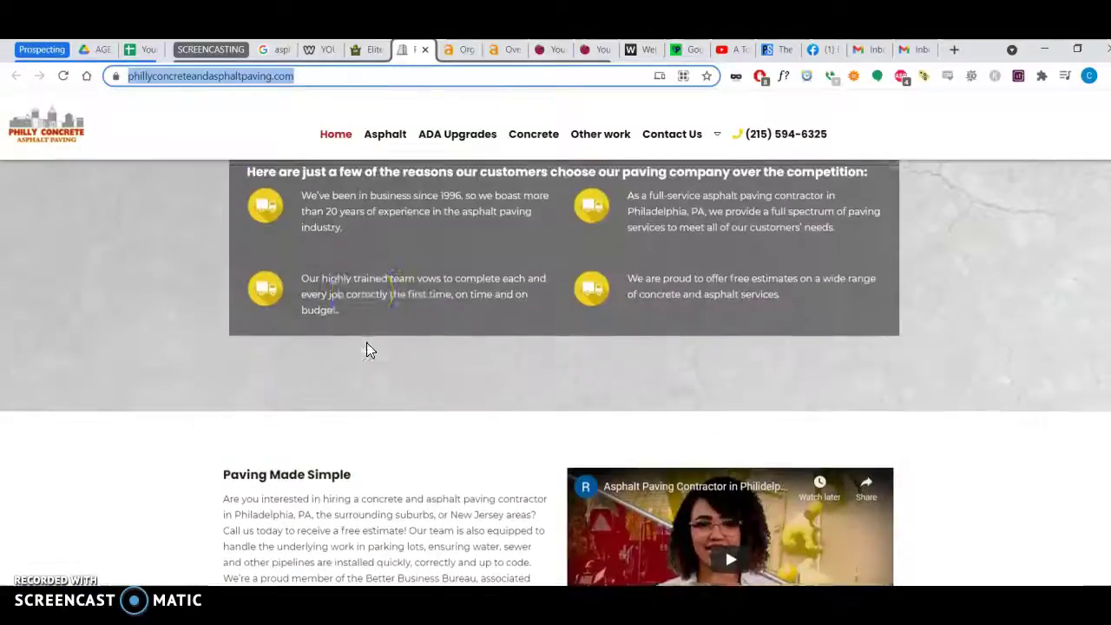
# Return to the Elite Paving & Concrete site and compare its services and Why Us text with the competitor's.
pyautogui.click(368, 50)
pyautogui.scroll(-10, 384, 395)
pyautogui.scroll(-2, 386, 401)
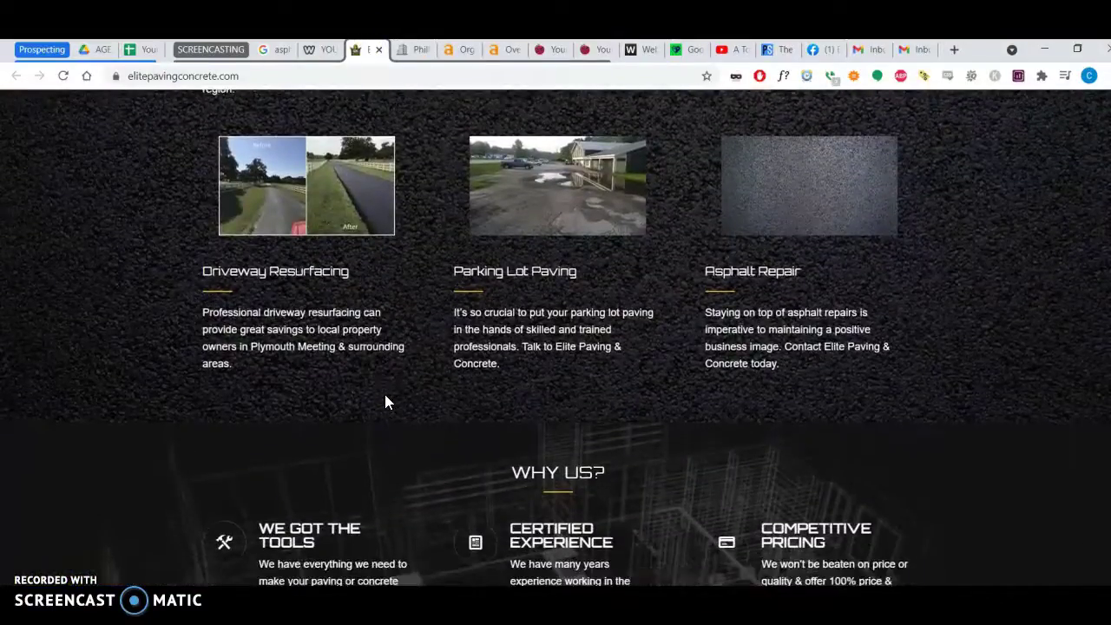
pyautogui.scroll(-2, 386, 401)
pyautogui.scroll(9, 386, 401)
pyautogui.scroll(5, 386, 401)
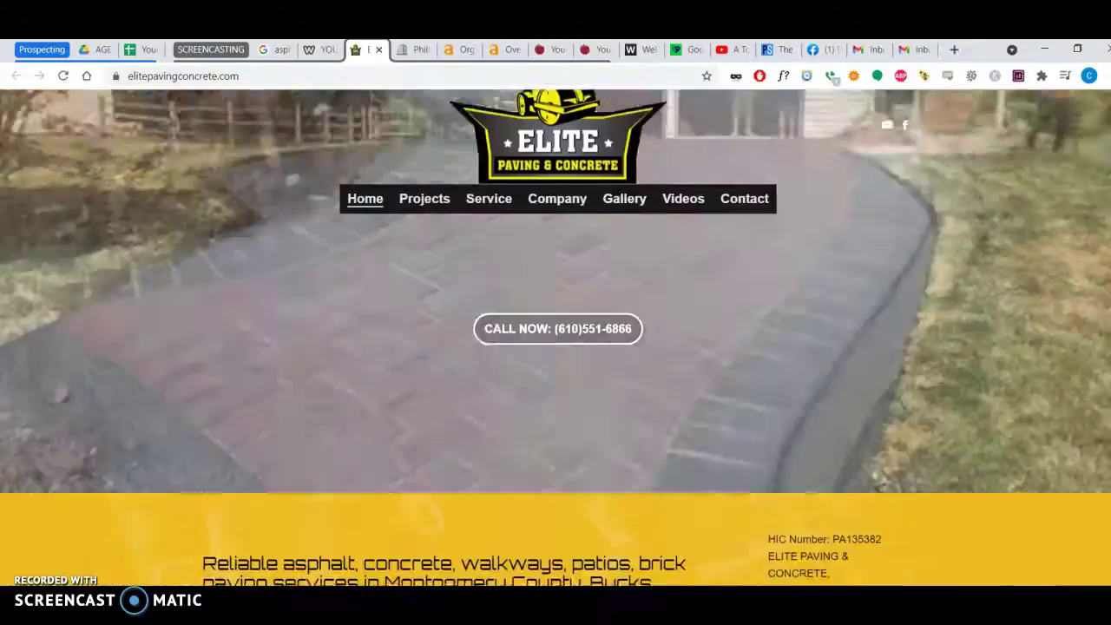
# Go back to the Google results and check the search phrase against the organic listings.
pyautogui.click(270, 50)
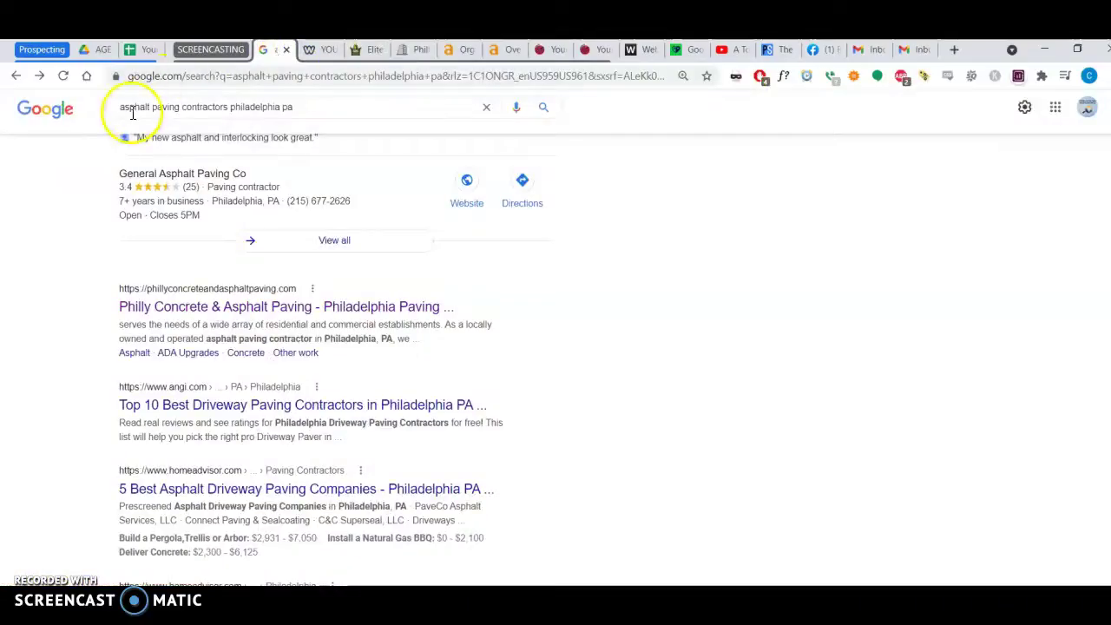
pyautogui.click(313, 103)
pyautogui.click(308, 78)
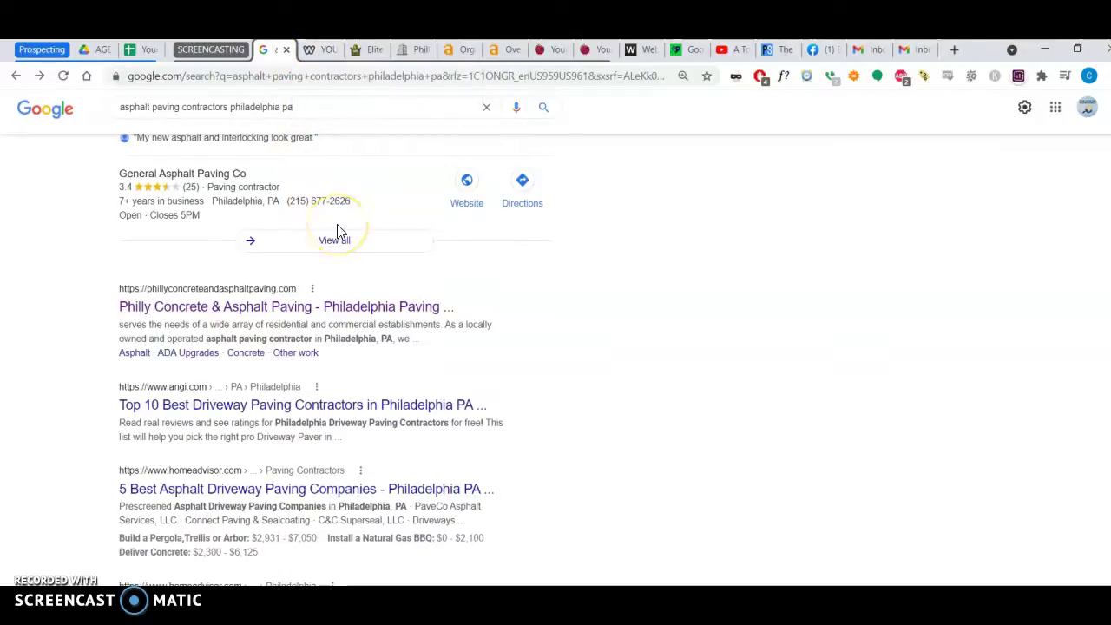
# Reopen the Elite Paving & Concrete site and look through the whole homepage again.
pyautogui.click(373, 55)
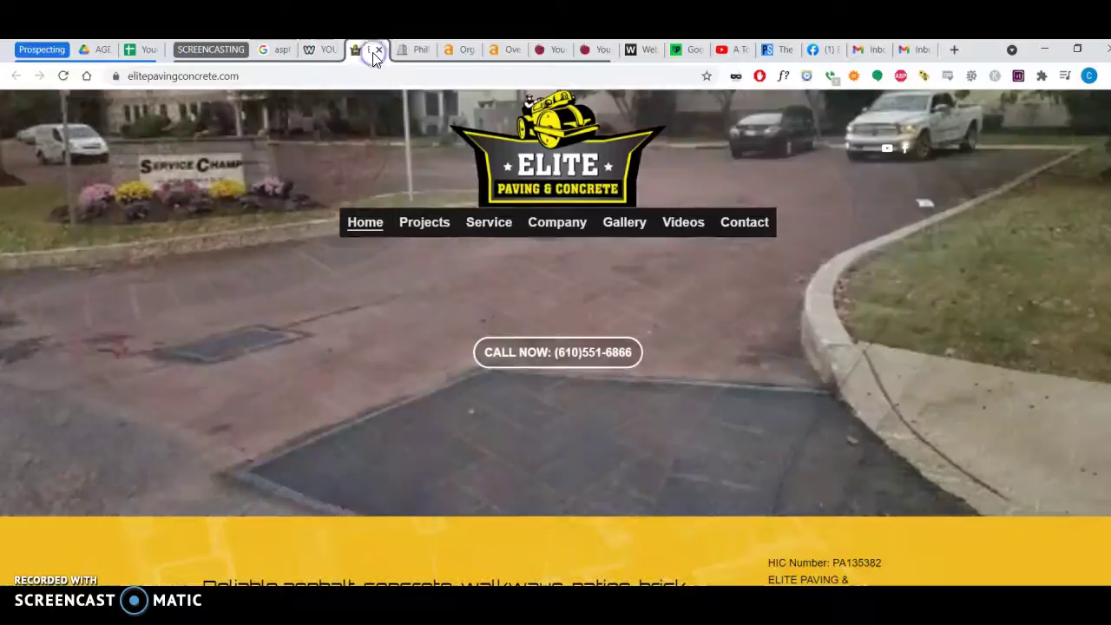
pyautogui.scroll(-10, 407, 369)
pyautogui.scroll(-9, 407, 370)
pyautogui.scroll(9, 407, 370)
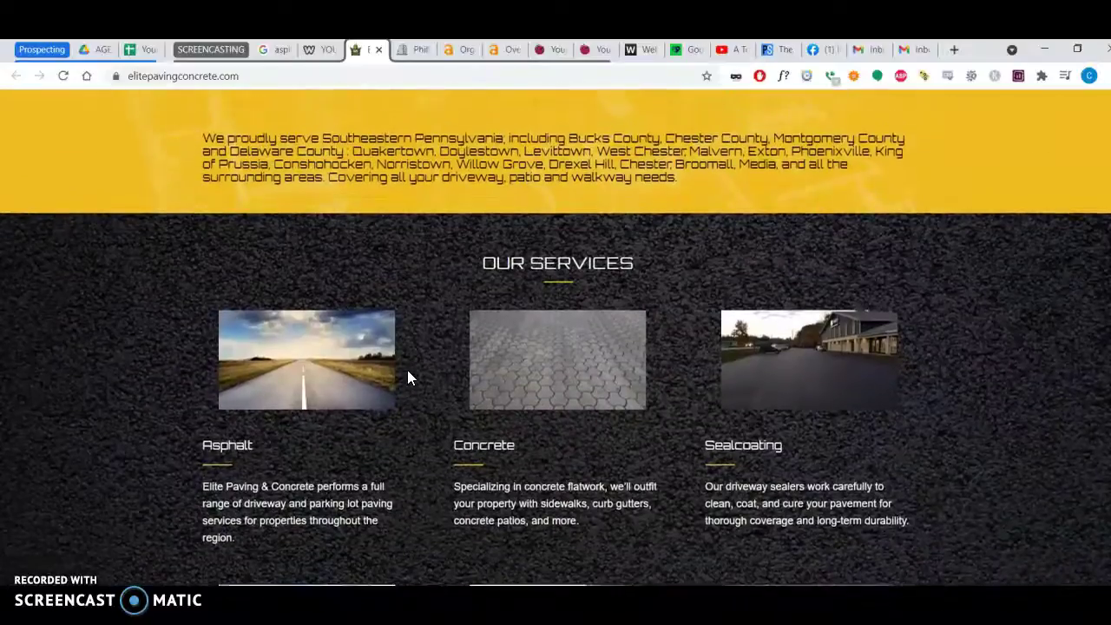
pyautogui.scroll(6, 407, 370)
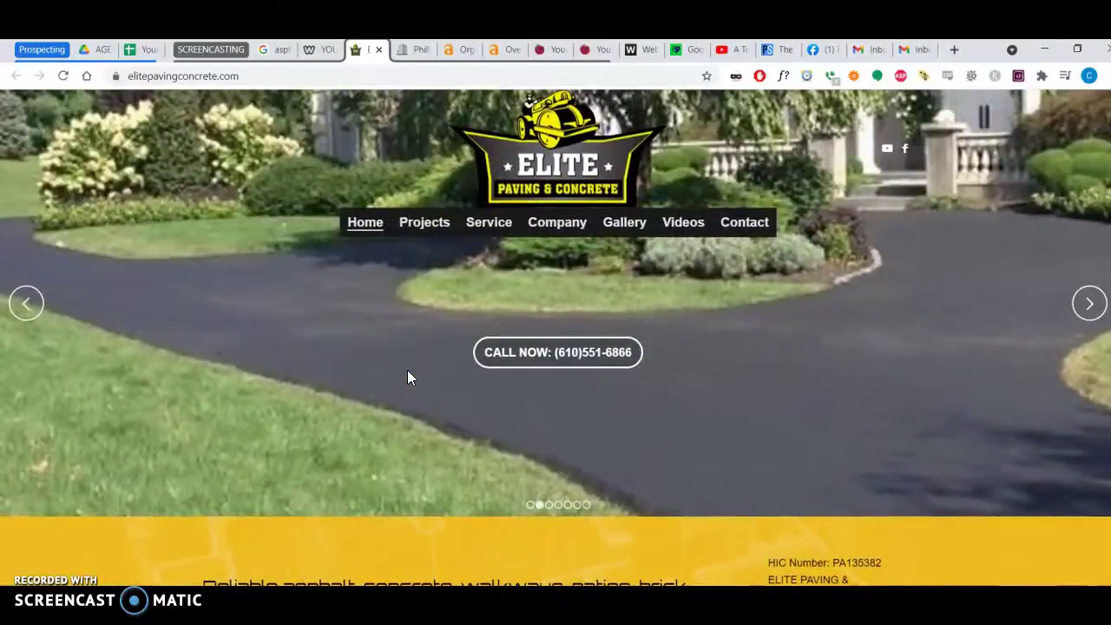
# Review the homepage's county headline, list of served towns and six service blurbs.
pyautogui.scroll(-1, 407, 370)
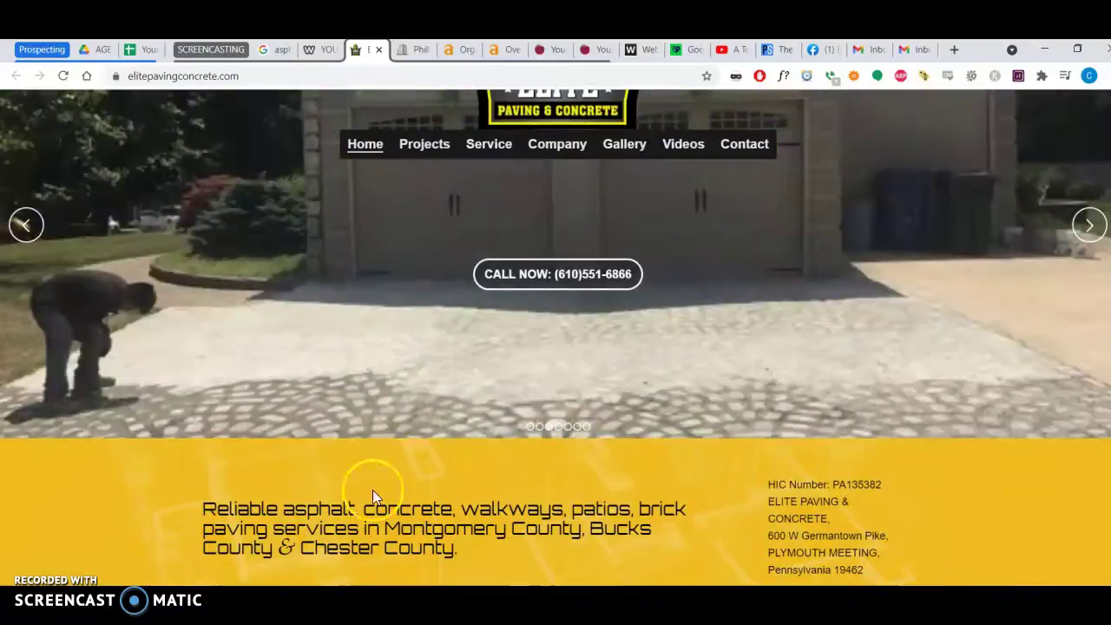
pyautogui.scroll(-5, 283, 493)
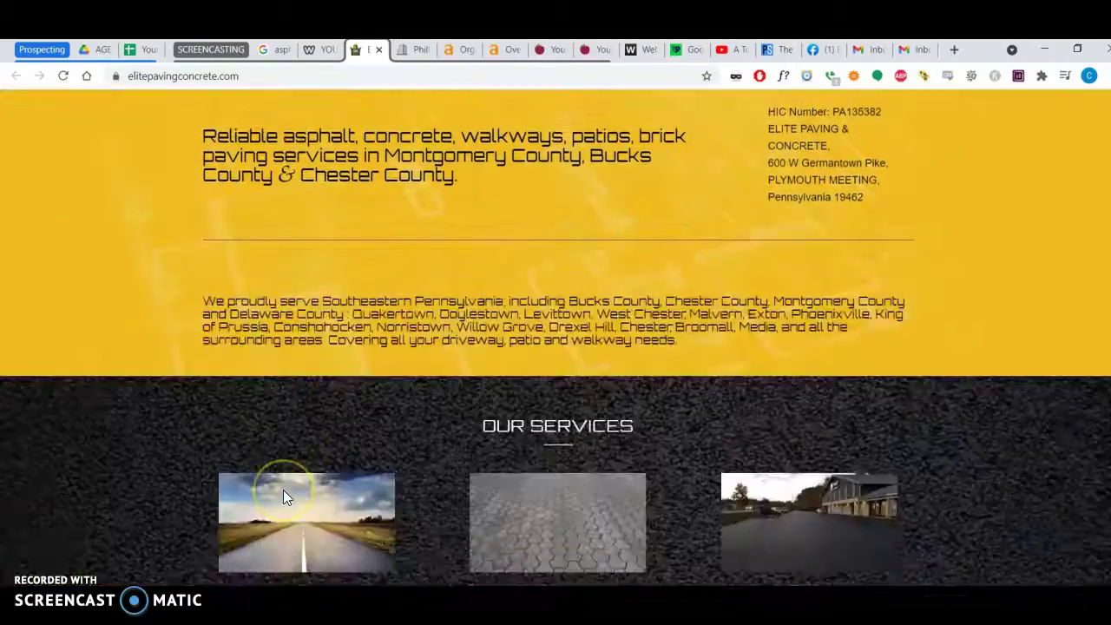
pyautogui.scroll(-4, 283, 489)
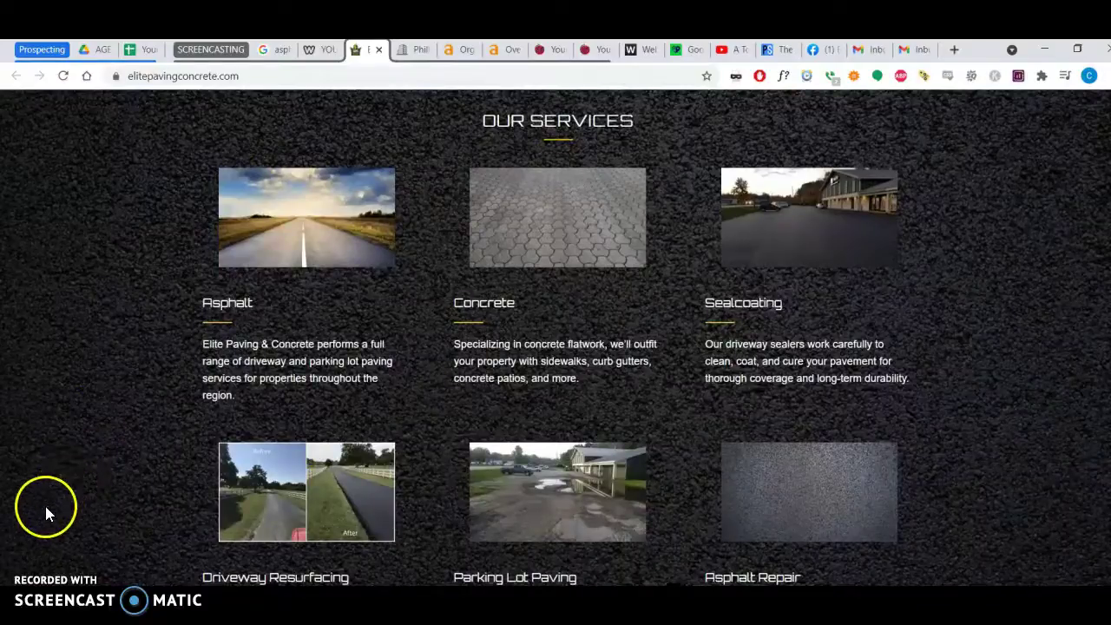
pyautogui.scroll(5, 143, 328)
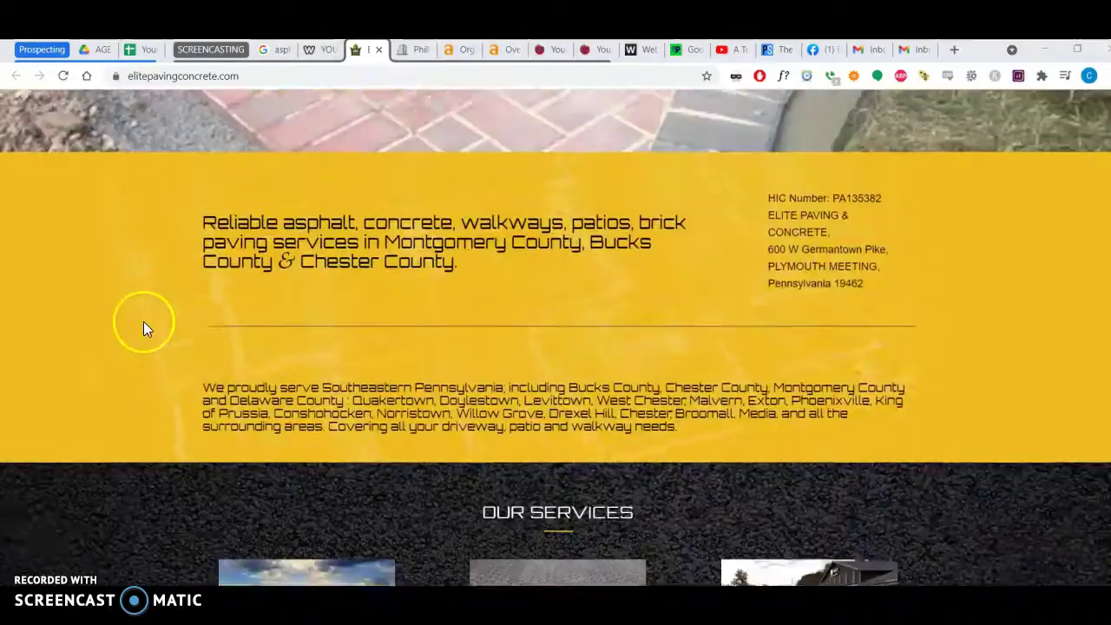
pyautogui.scroll(4, 378, 275)
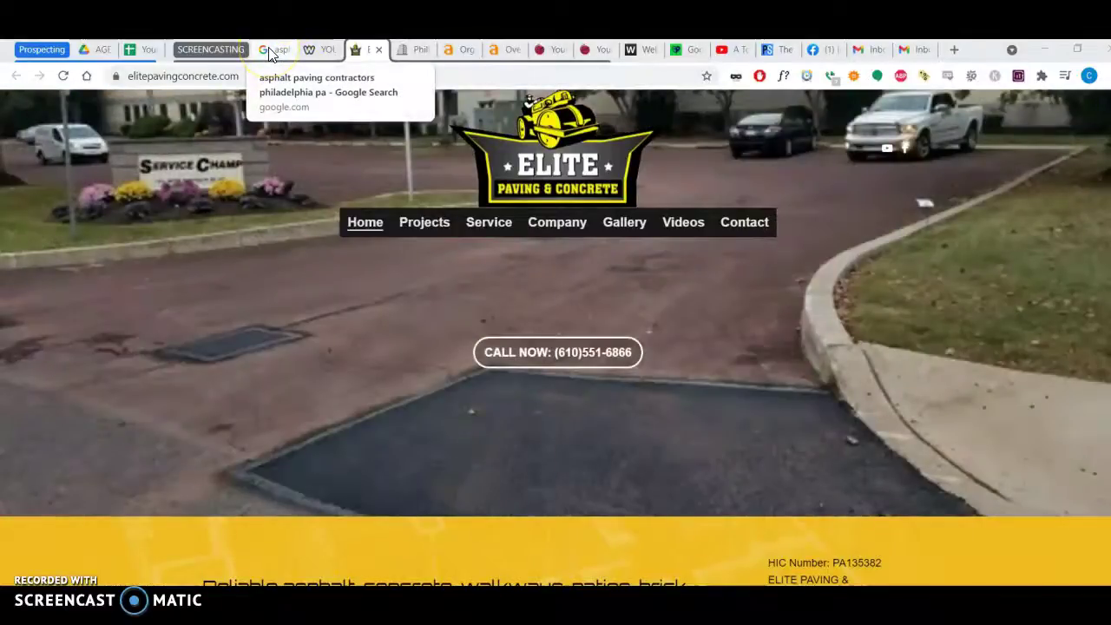
# Return to the Google results and review the map pack listings and the paid ads above them.
pyautogui.click(270, 50)
pyautogui.scroll(3, 48, 279)
pyautogui.scroll(1, 48, 279)
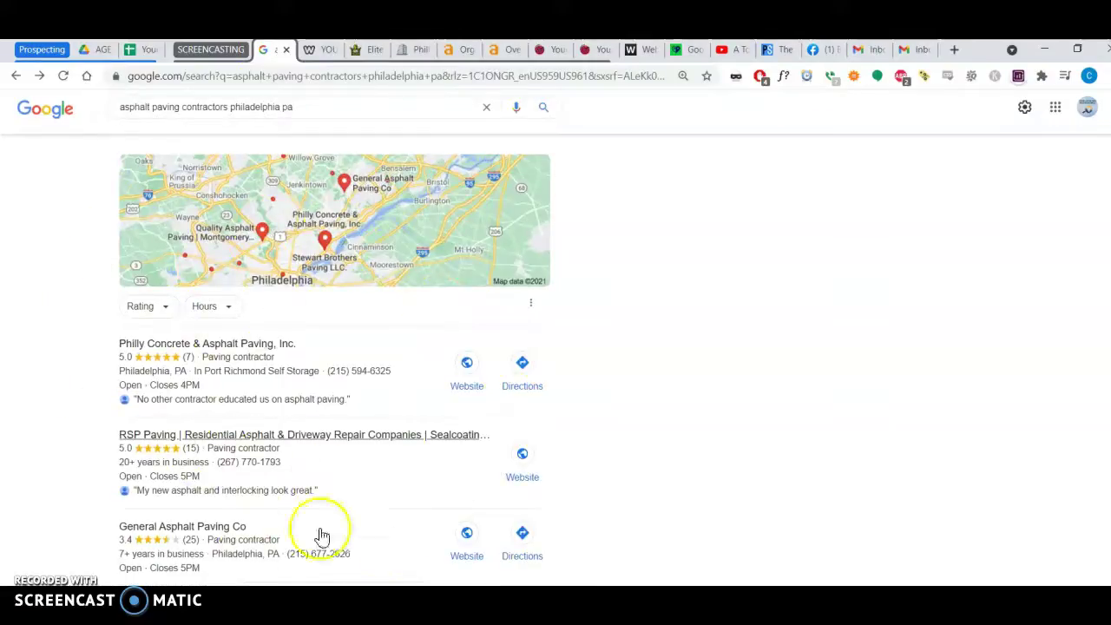
pyautogui.scroll(5, 30, 326)
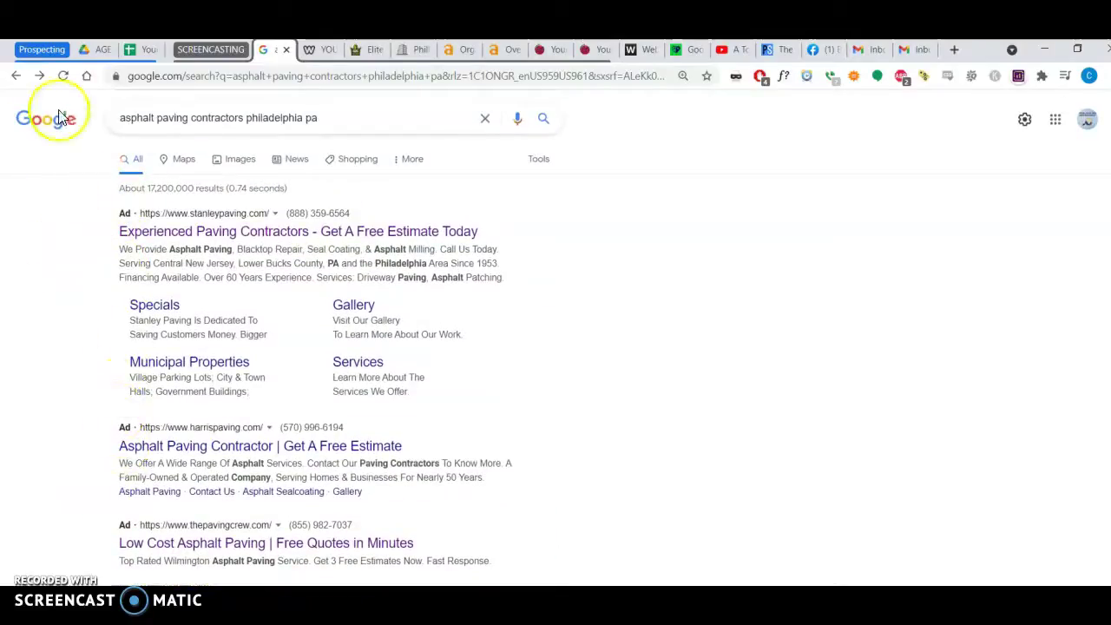
# Compare the paid ads, map pack and organic listings in the Google results for the paving search.
pyautogui.scroll(-1, 48, 406)
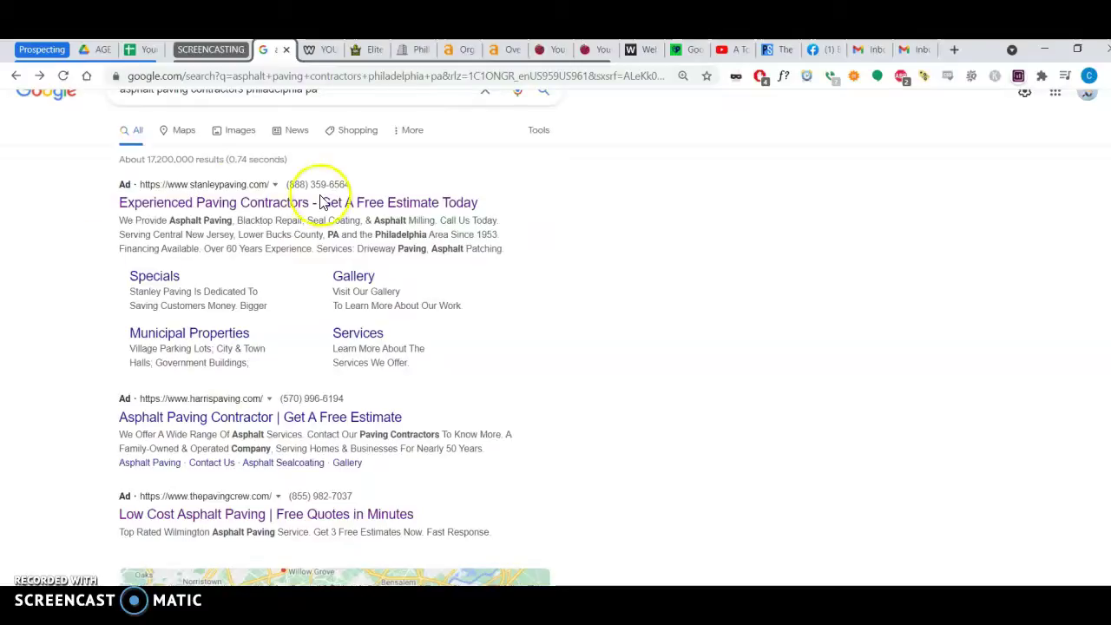
pyautogui.click(80, 330)
pyautogui.scroll(-6, 79, 331)
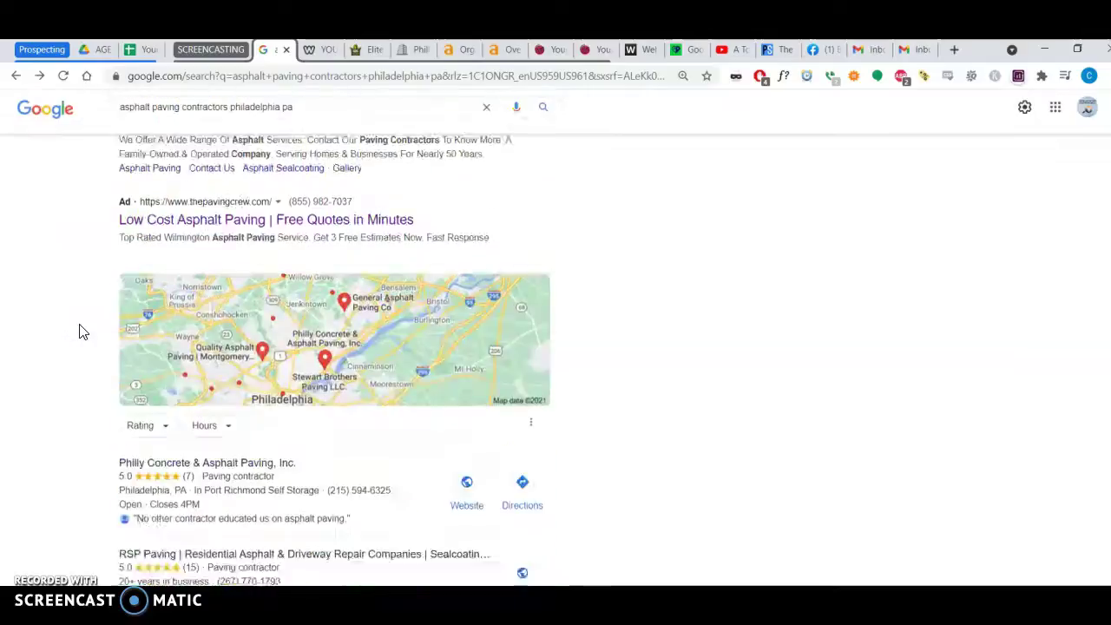
pyautogui.scroll(6, 79, 332)
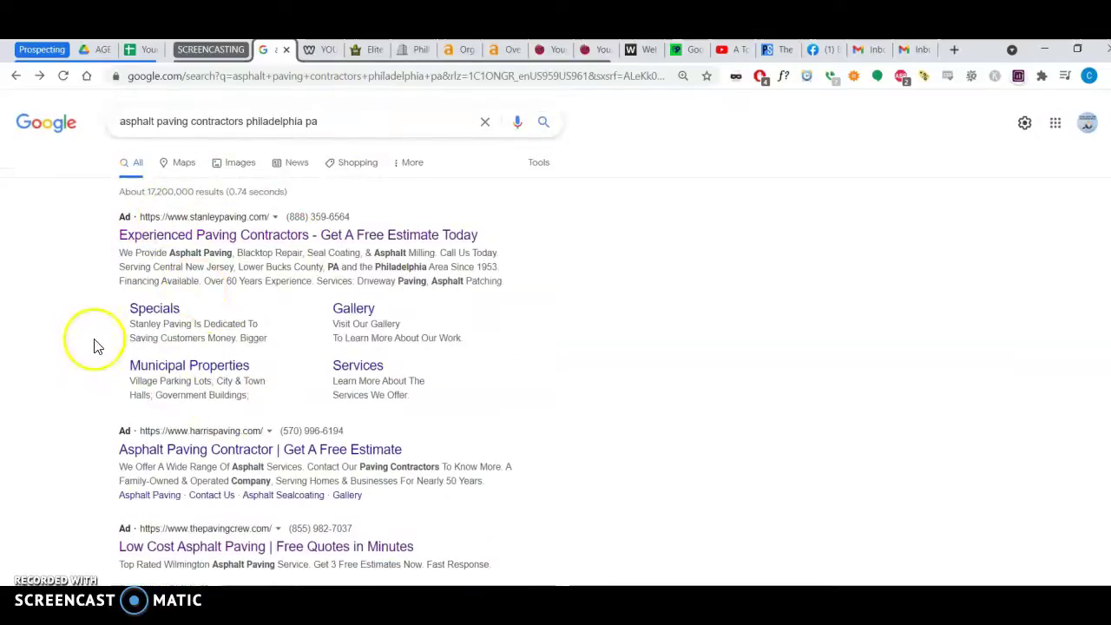
pyautogui.scroll(-6, 95, 342)
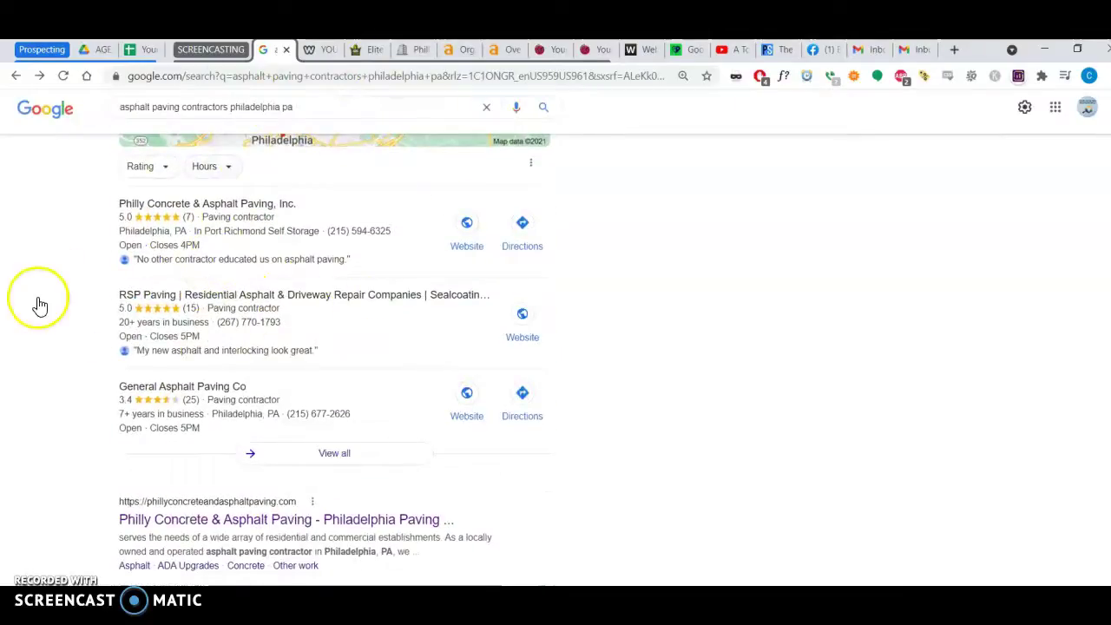
pyautogui.scroll(-3, 37, 303)
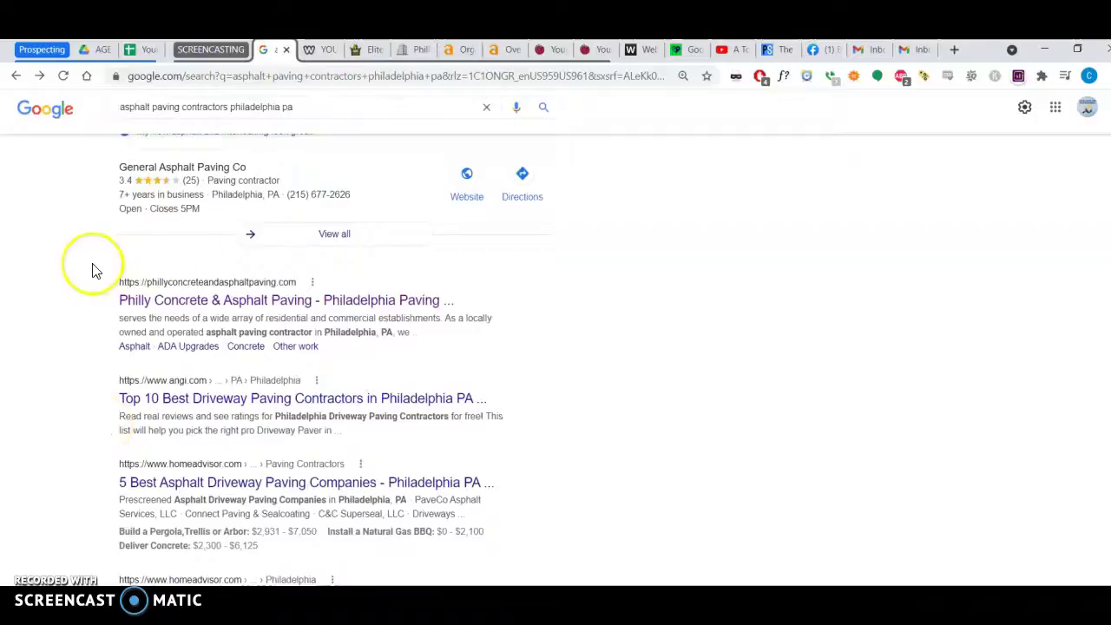
pyautogui.scroll(5, 94, 270)
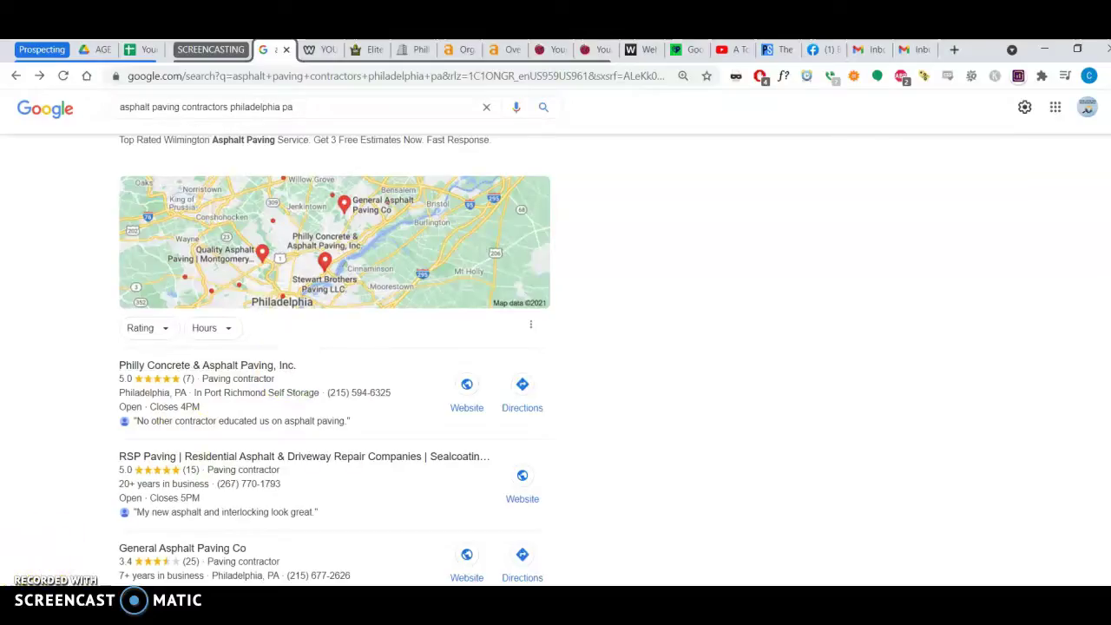
# Open the Local Citation Finder results for Philly Concrete & Asphalt Paving and review its citation sources, including the URL found on bing.com.
pyautogui.click(594, 50)
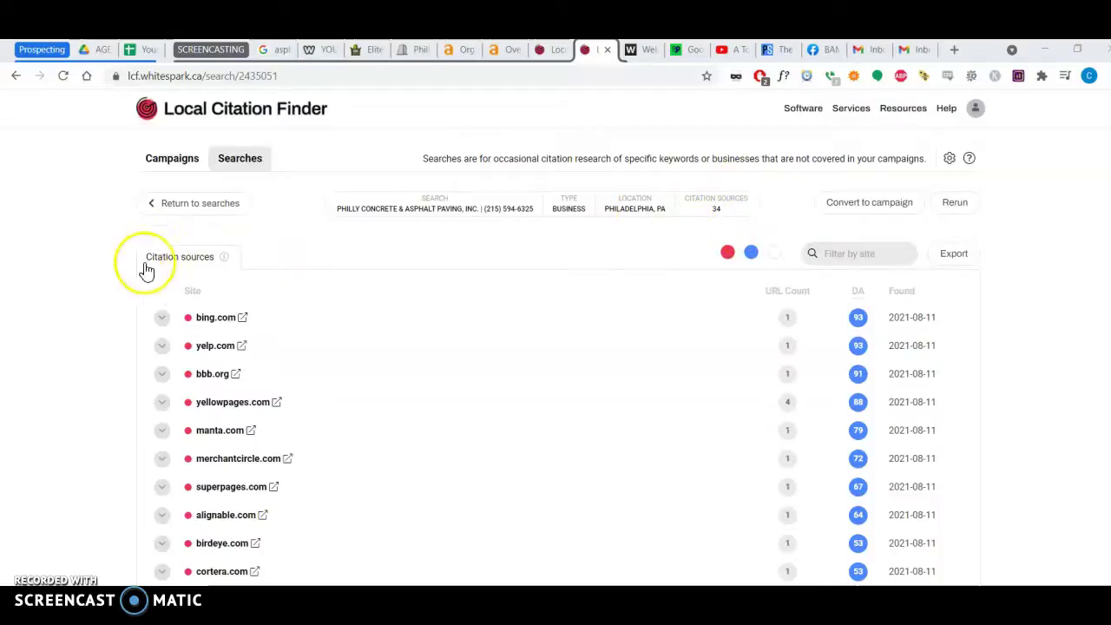
pyautogui.scroll(-1, 138, 278)
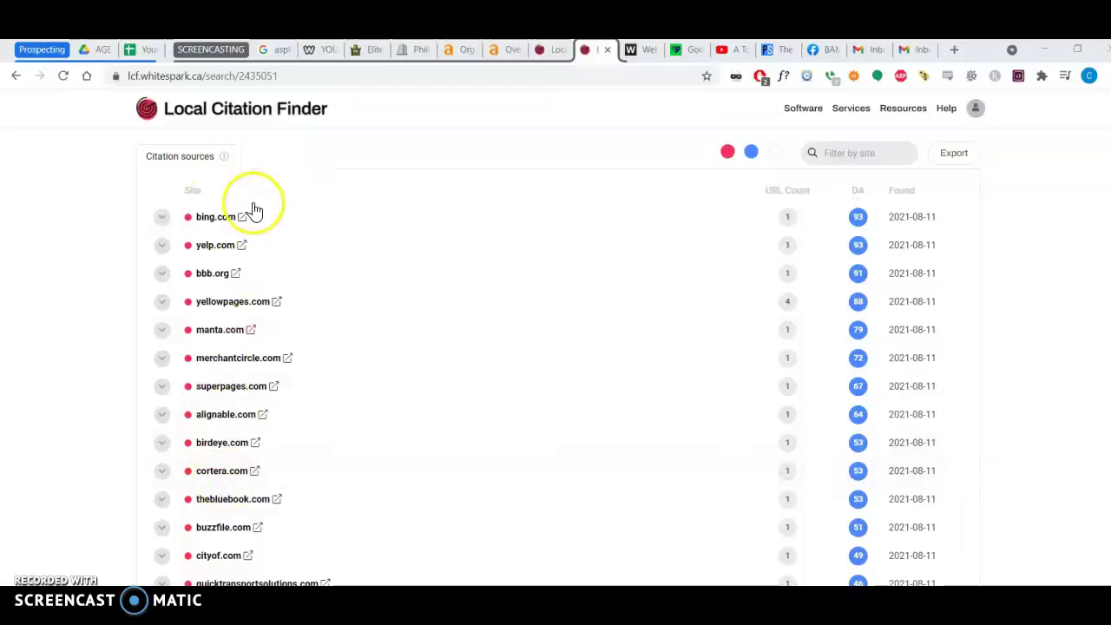
pyautogui.click(162, 222)
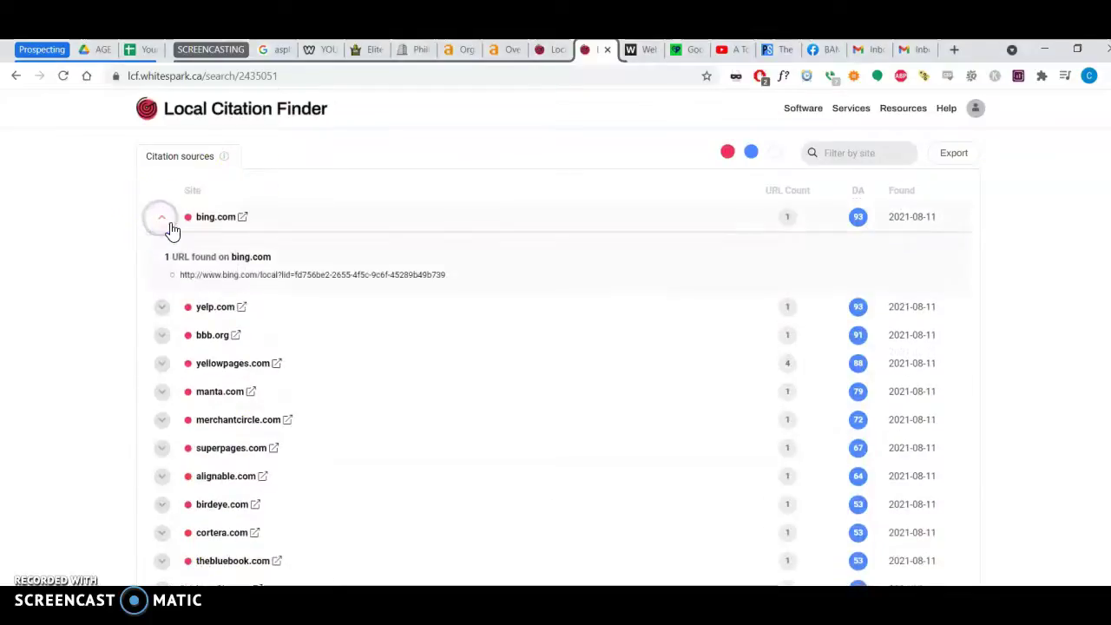
pyautogui.click(163, 222)
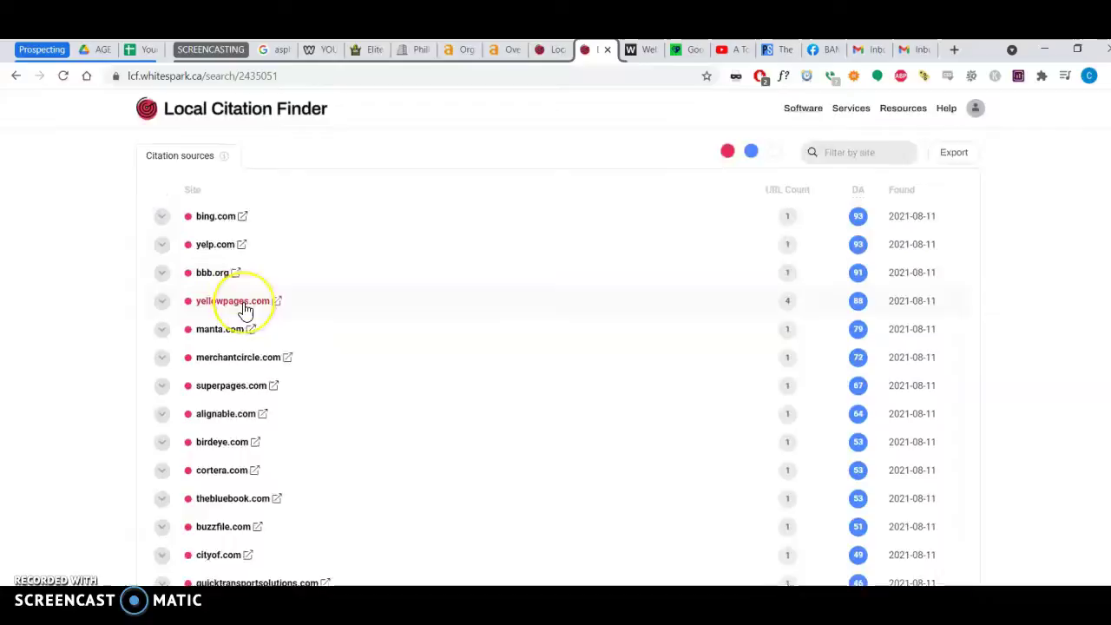
pyautogui.scroll(-3, 243, 310)
pyautogui.scroll(1, 245, 310)
pyautogui.scroll(2, 246, 309)
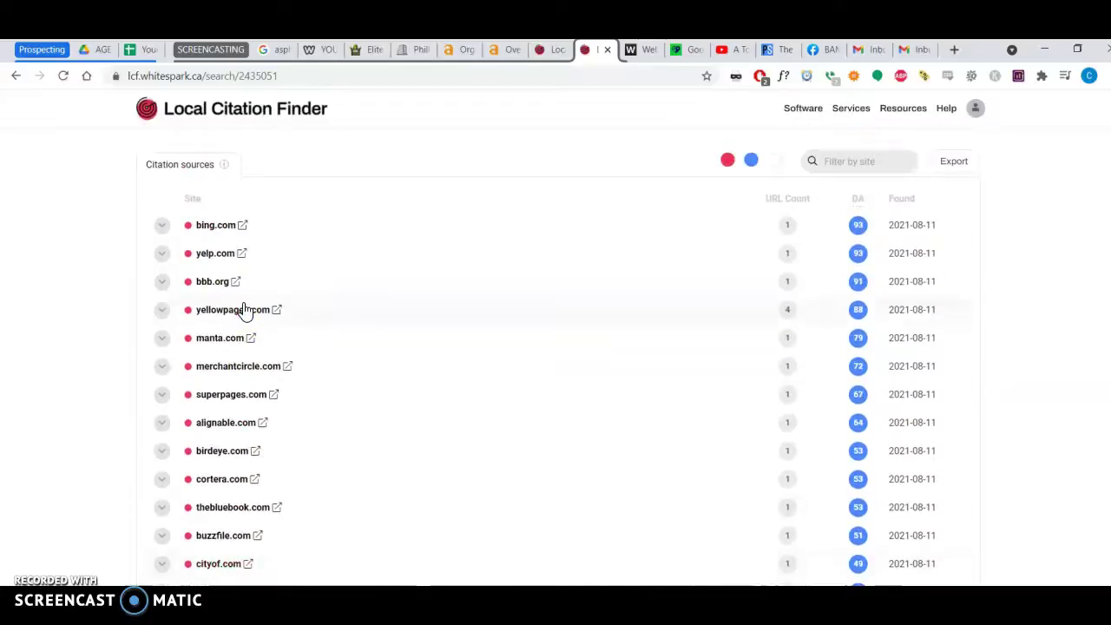
pyautogui.scroll(1, 246, 310)
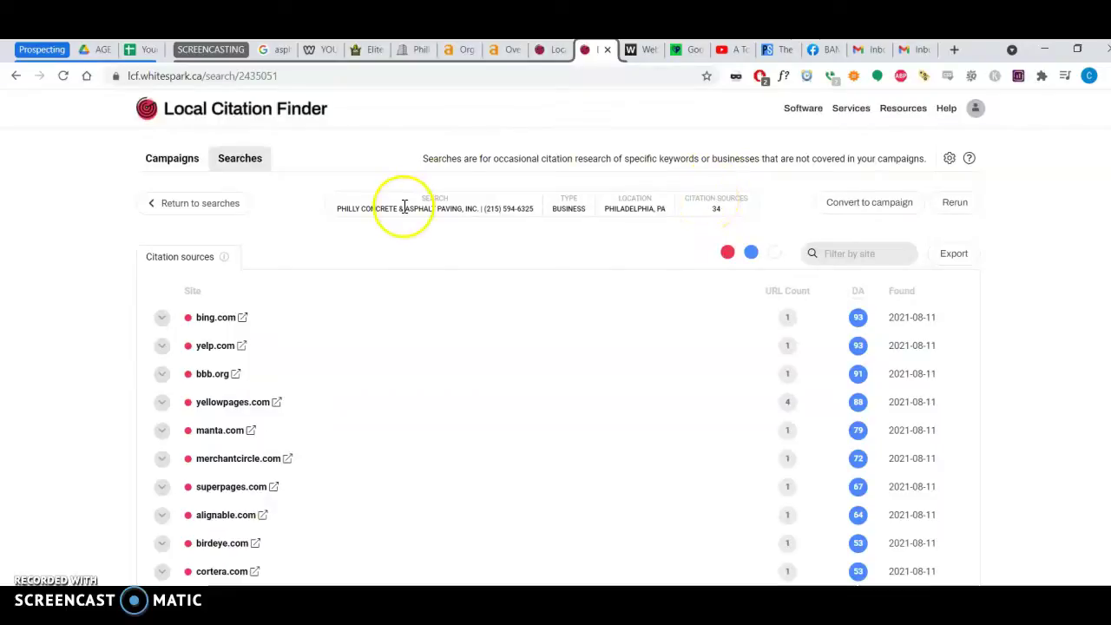
# Check the organic listings below the map pack in Google, then open the BrightLocal study on Google Analytics for local businesses.
pyautogui.click(274, 49)
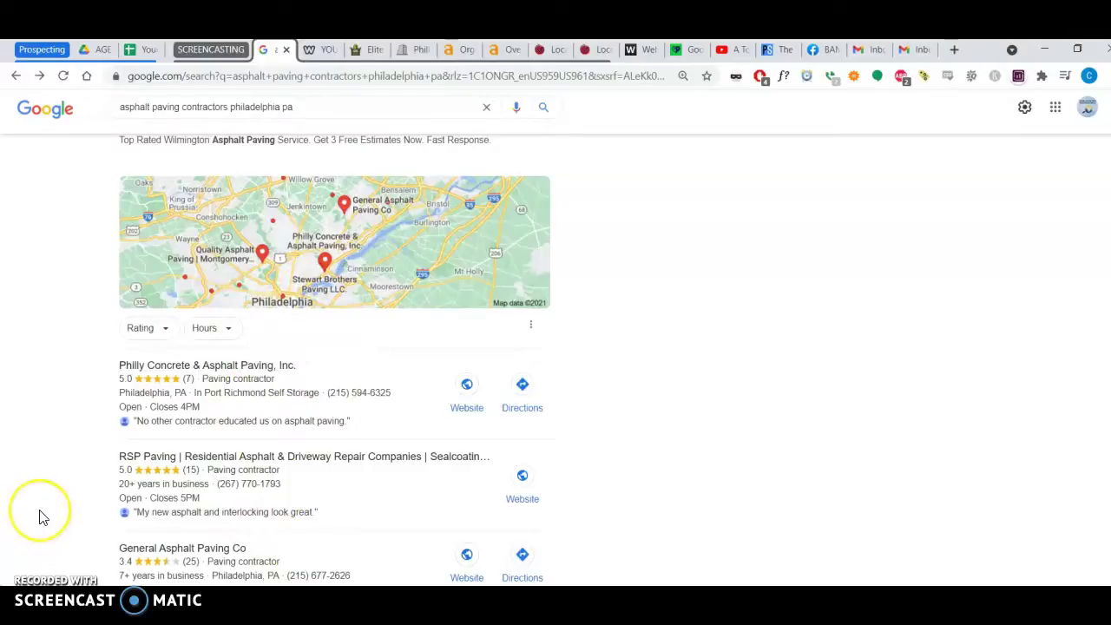
pyautogui.scroll(-5, 42, 516)
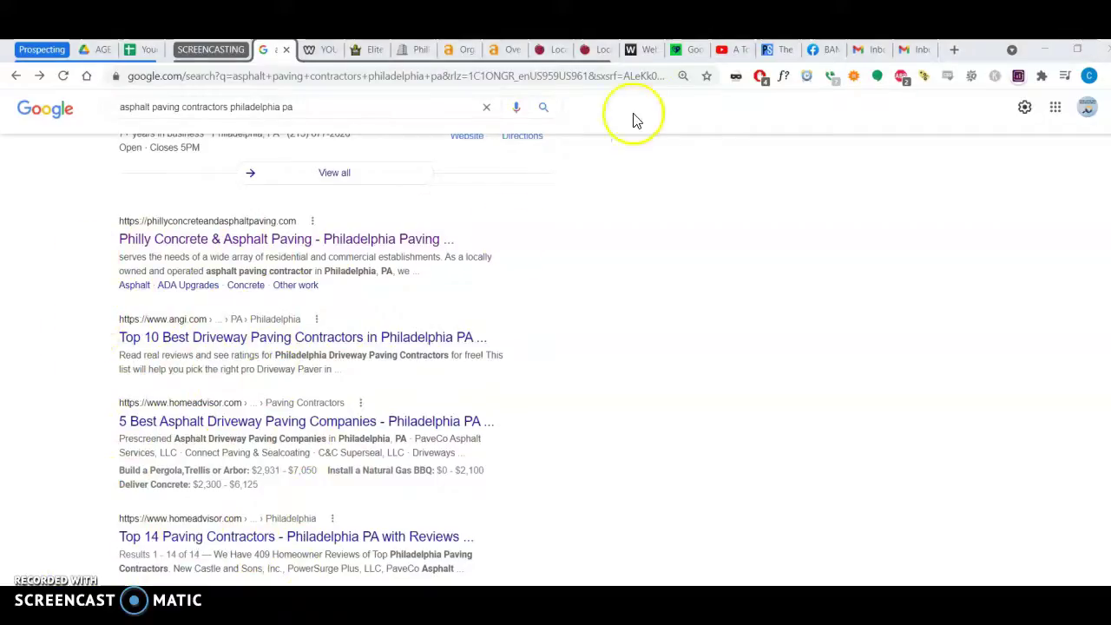
pyautogui.click(686, 52)
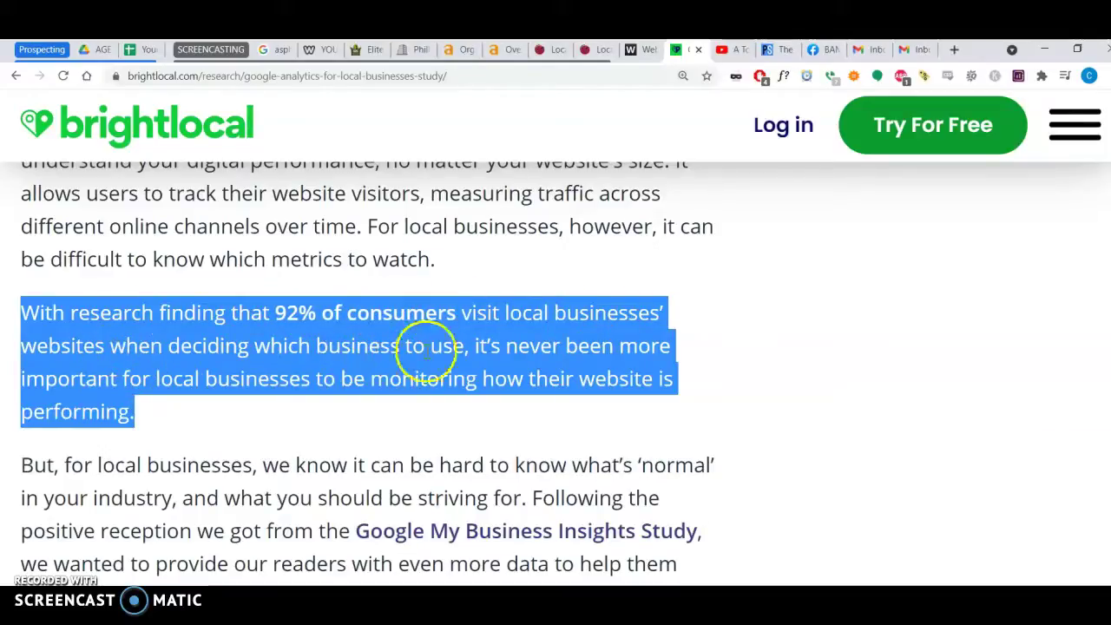
# Return to the Google results and examine which companies and directories fill the organic listings under the map pack.
pyautogui.hotkey('ctrl', '3')
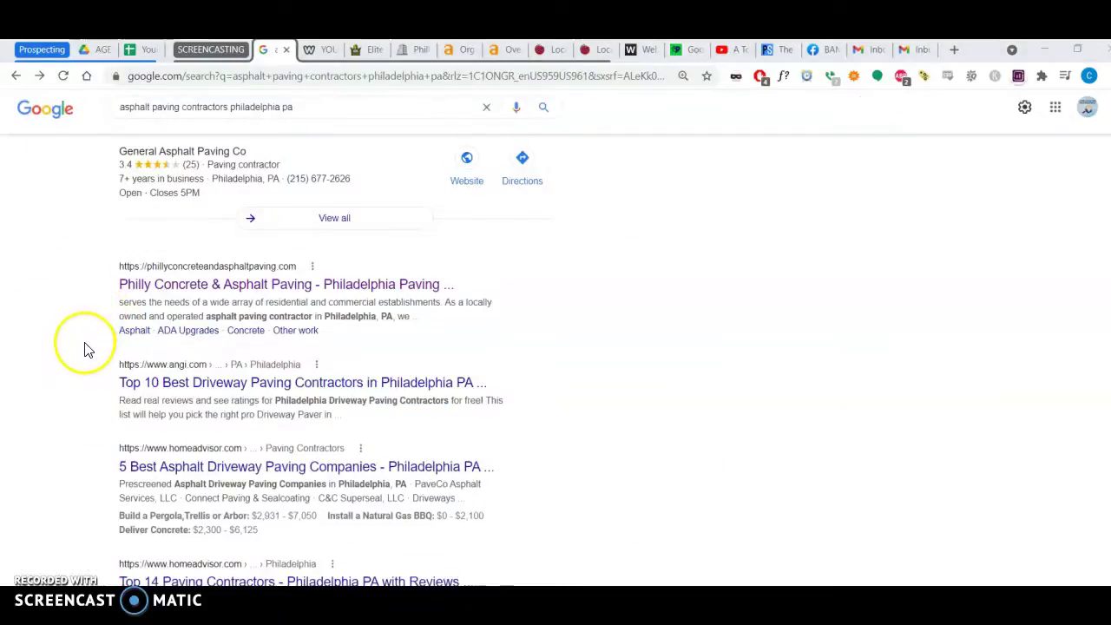
pyautogui.scroll(-3, 87, 349)
pyautogui.scroll(3, 86, 350)
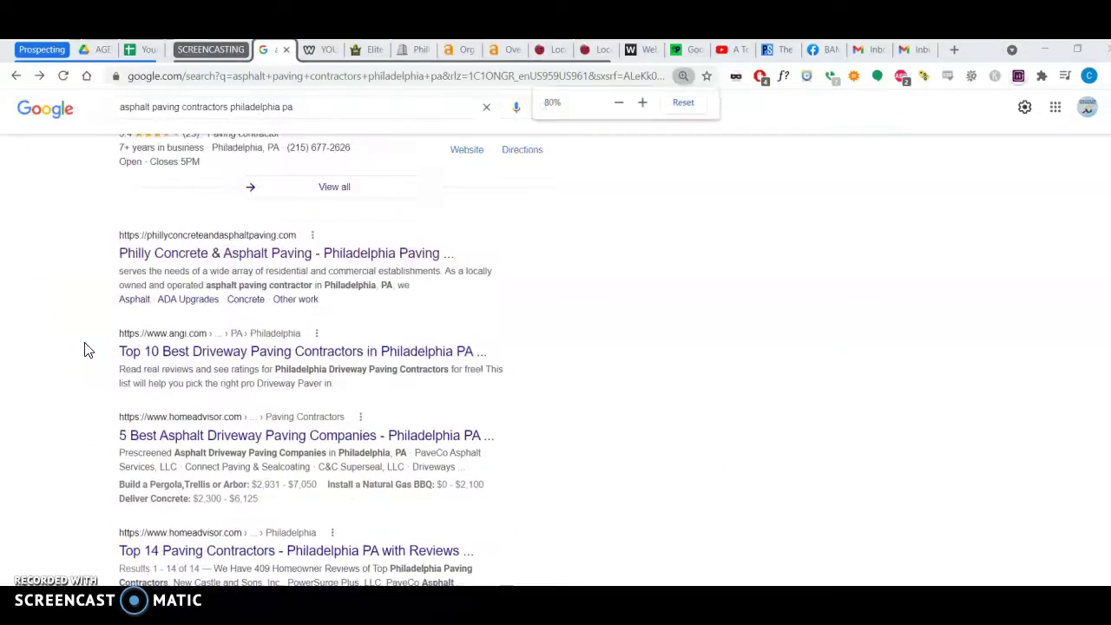
pyautogui.scroll(-3, 86, 350)
pyautogui.hotkey('ctrl', '0')
pyautogui.scroll(2, 86, 349)
pyautogui.scroll(-3, 87, 350)
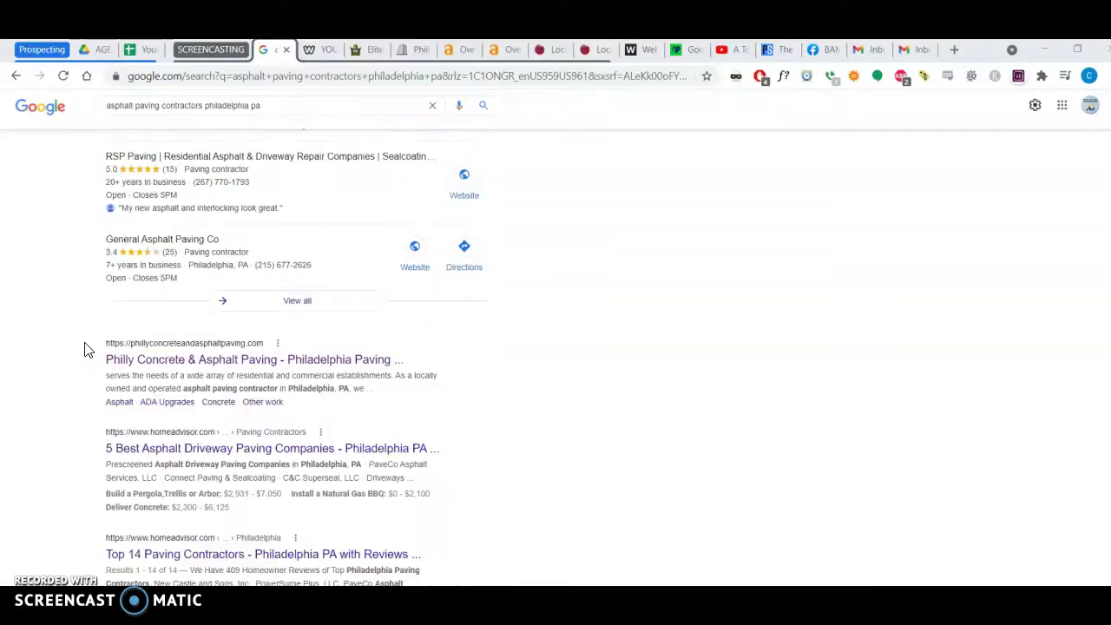
pyautogui.scroll(-3, 86, 350)
pyautogui.scroll(4, 87, 350)
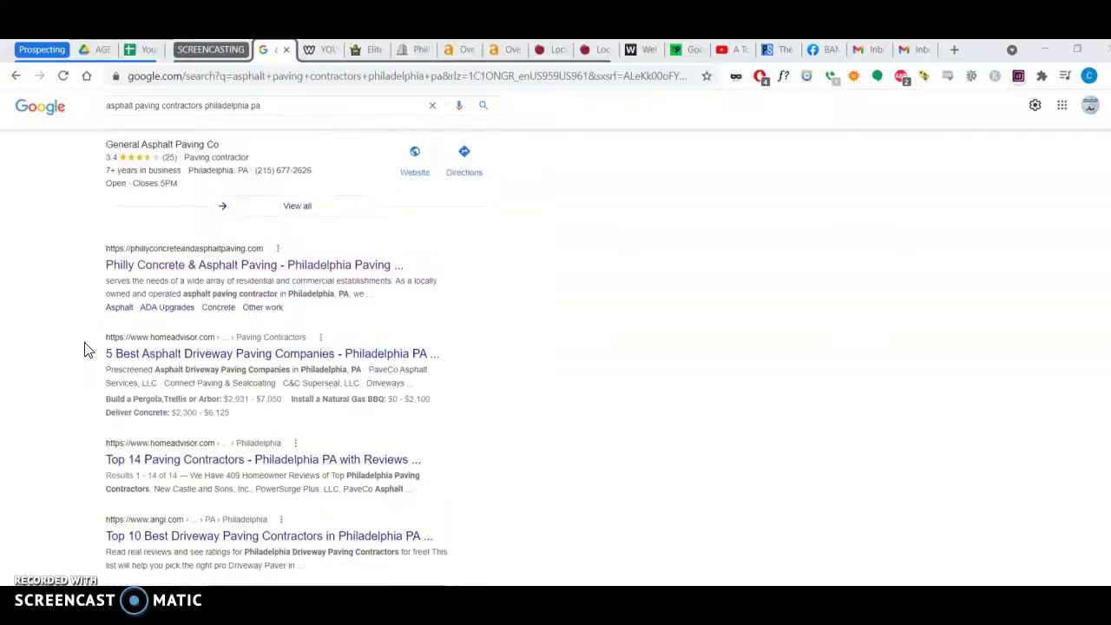
pyautogui.scroll(1, 87, 350)
pyautogui.scroll(-3, 87, 349)
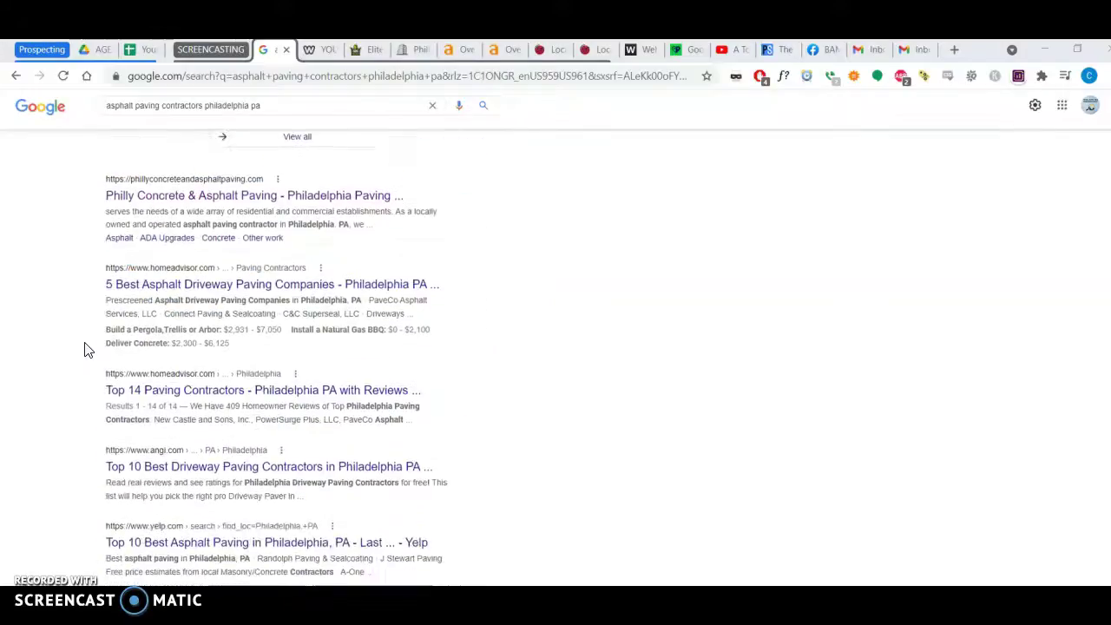
pyautogui.scroll(2, 87, 349)
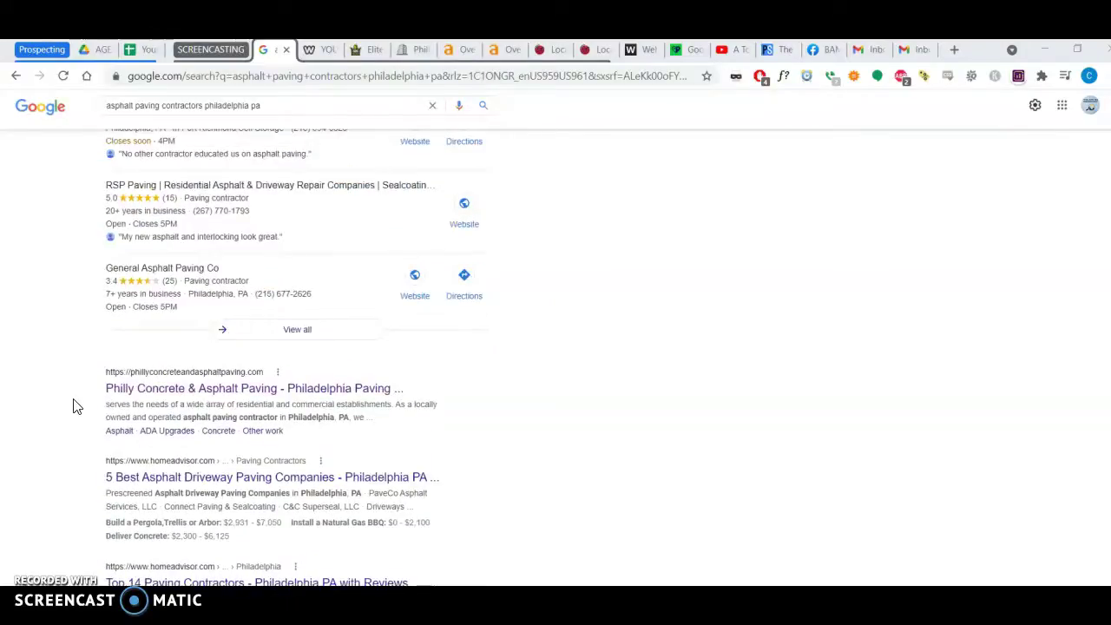
pyautogui.scroll(-1, 76, 406)
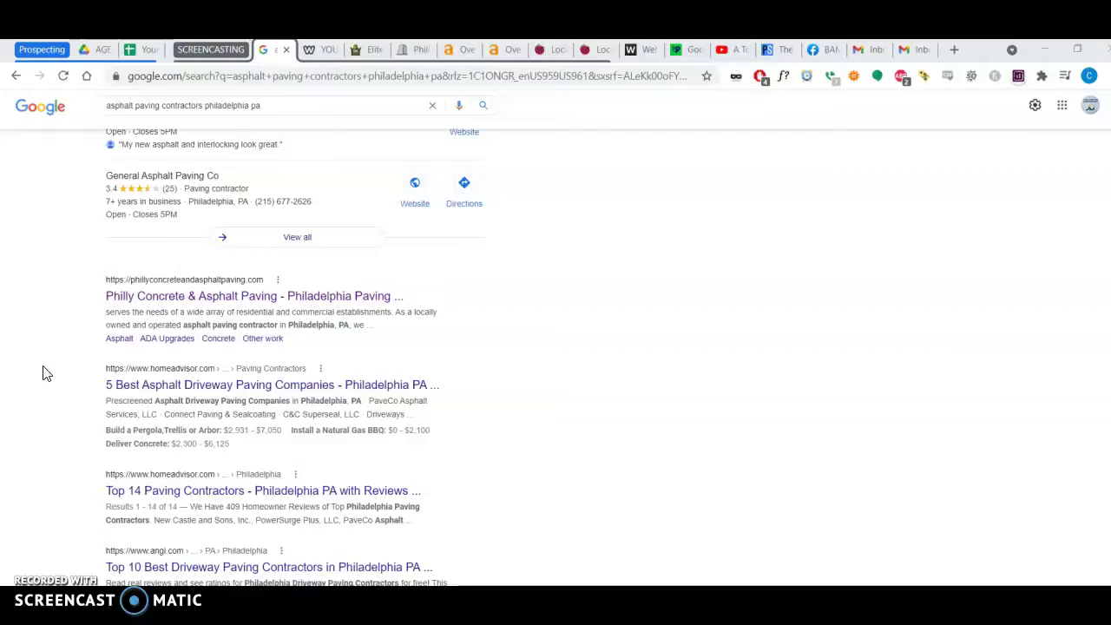
# Switch to the Ahrefs overview of elitepavingconcrete.com, view its backlinks list and go back to the overview.
pyautogui.click(461, 54)
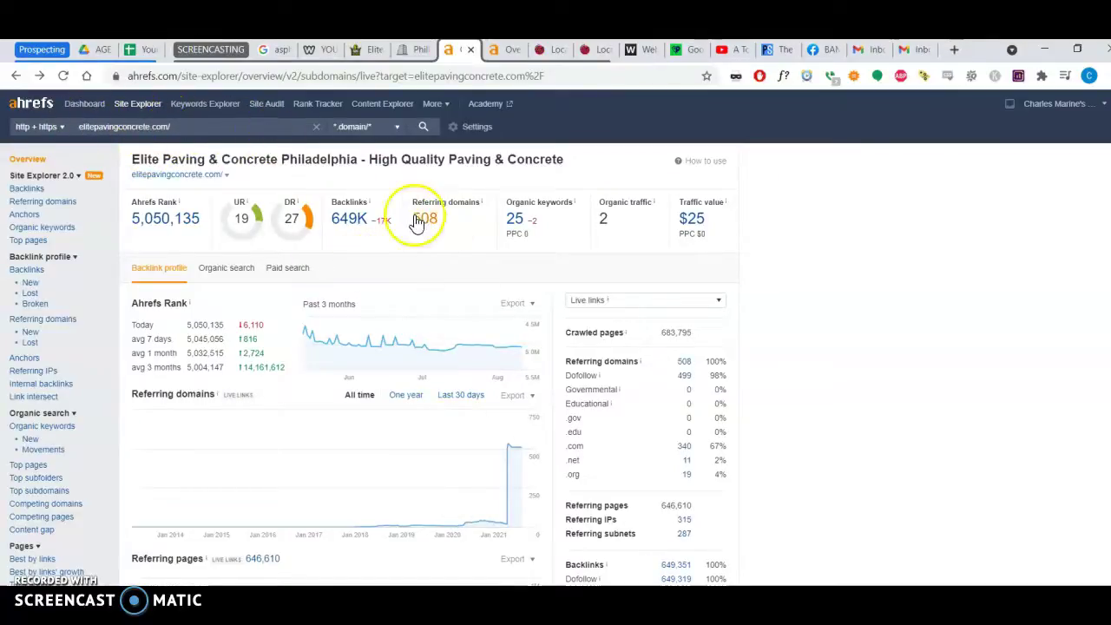
pyautogui.click(352, 223)
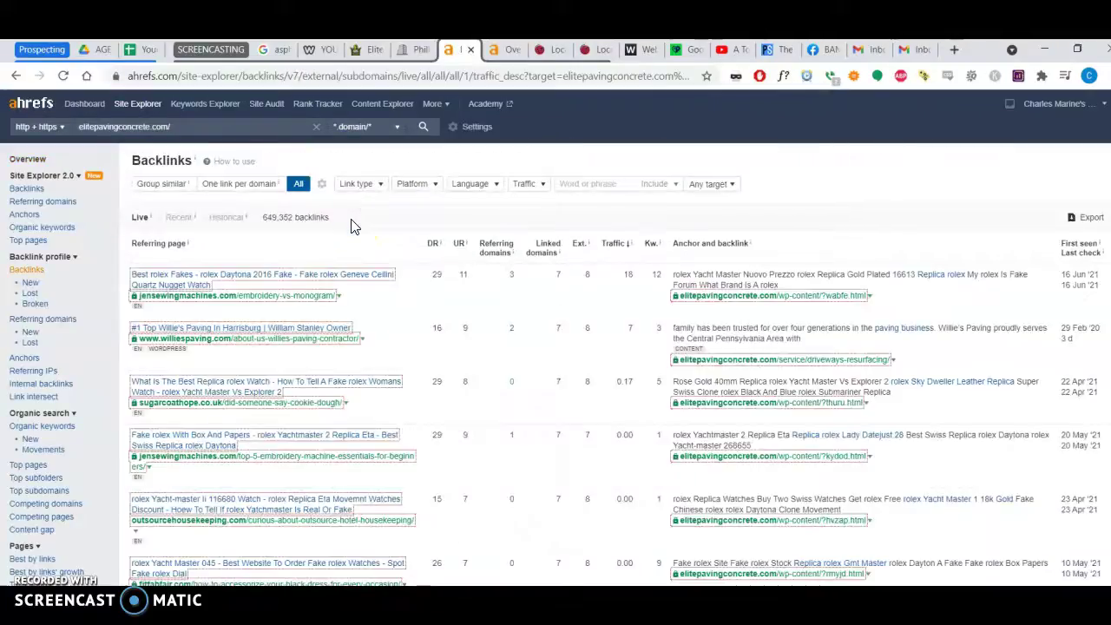
pyautogui.click(15, 76)
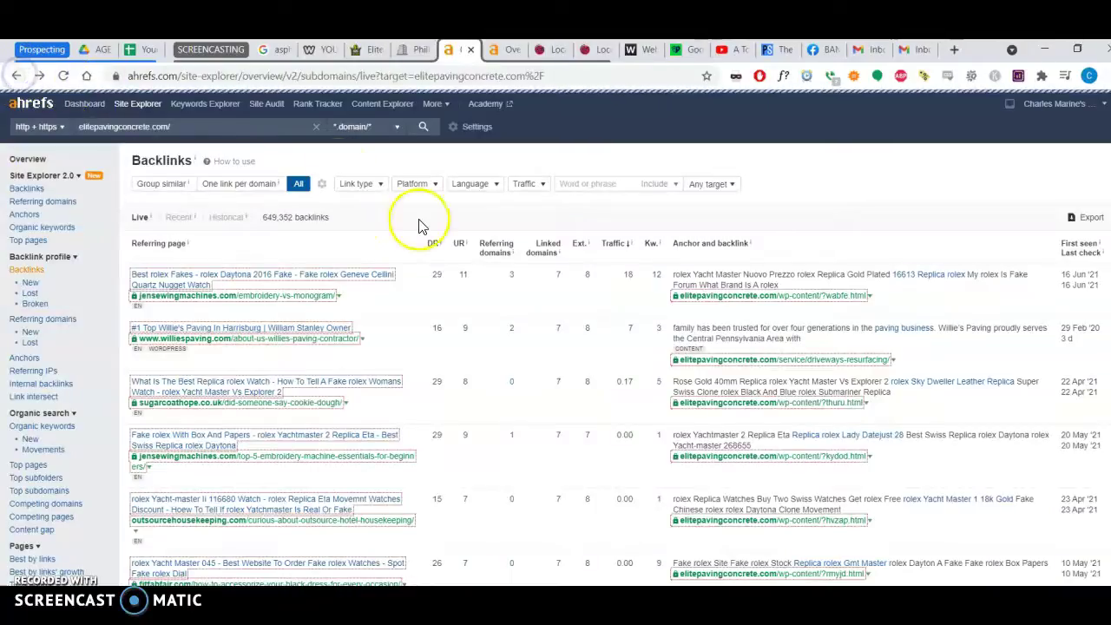
# Examine the overview's backlink profile, including the URL rating distribution, domain rating history and new and lost referring domains.
pyautogui.scroll(-5, 823, 471)
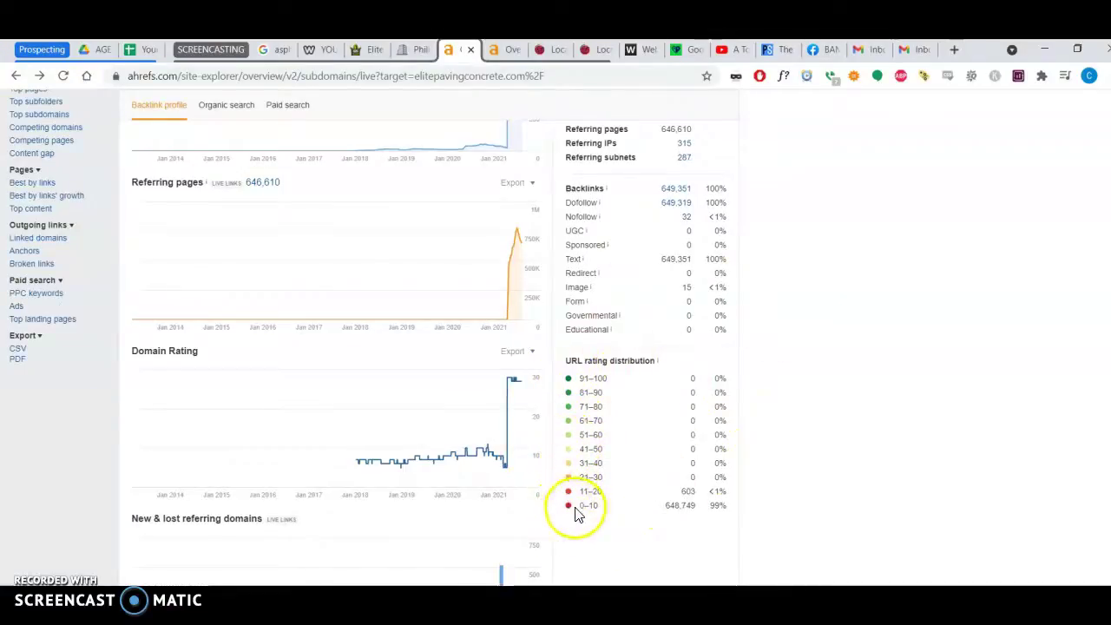
pyautogui.moveTo(665, 505); pyautogui.dragTo(694, 505)
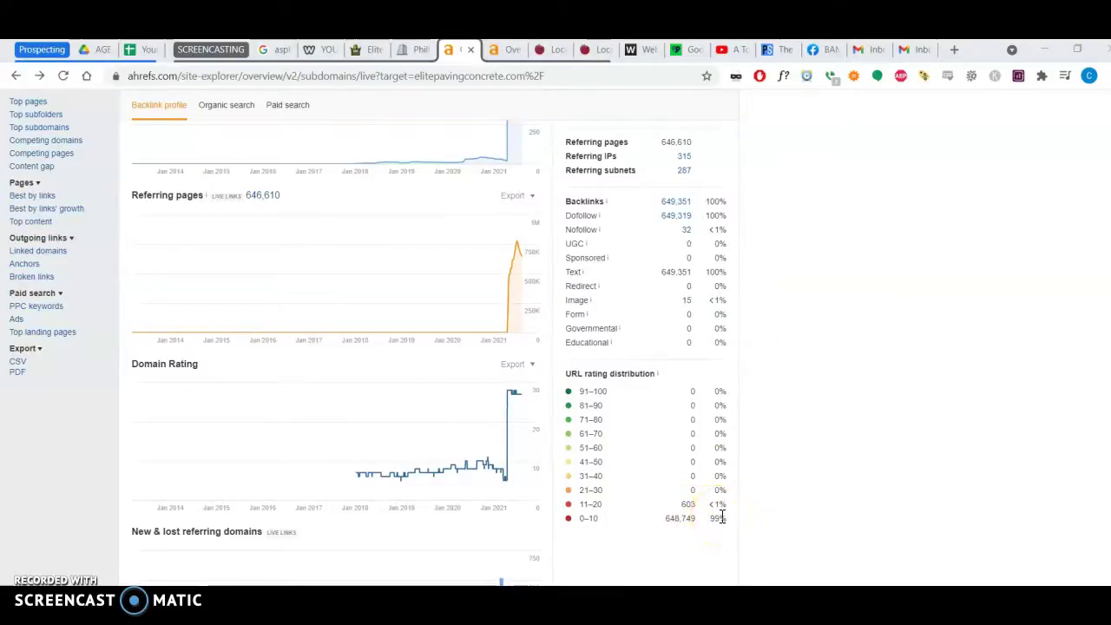
pyautogui.scroll(1, 720, 513)
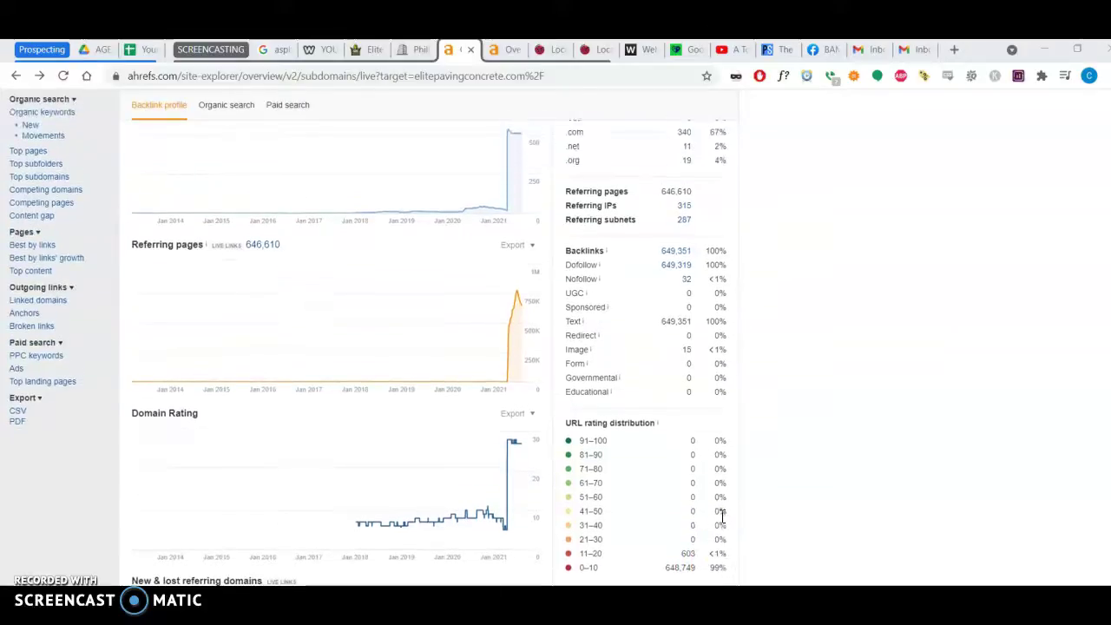
pyautogui.scroll(-3, 731, 463)
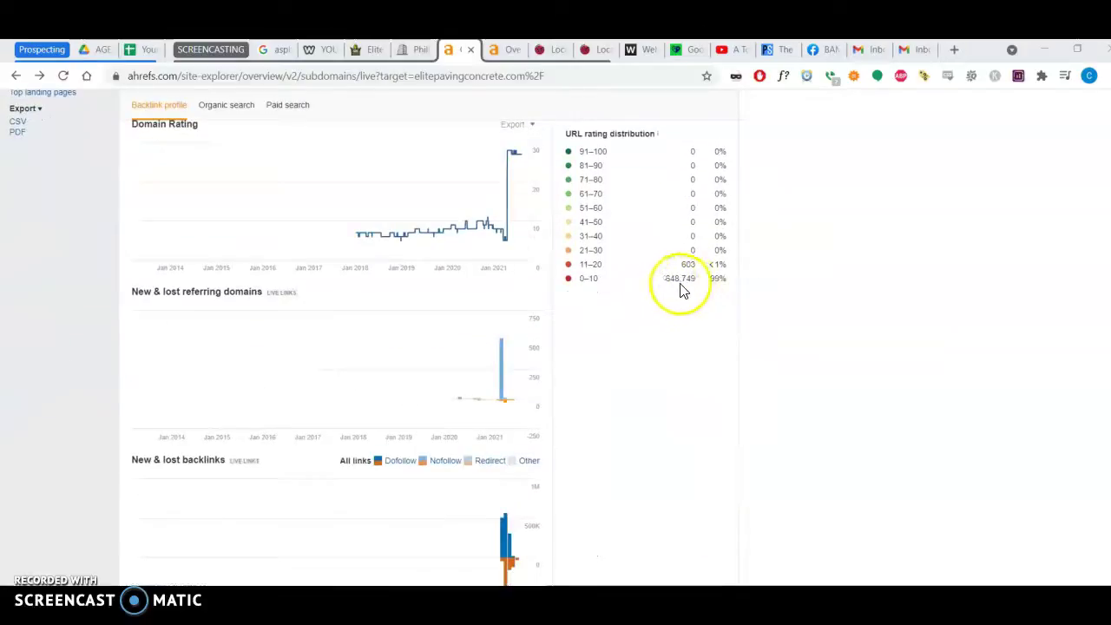
pyautogui.scroll(2, 689, 288)
pyautogui.scroll(5, 694, 473)
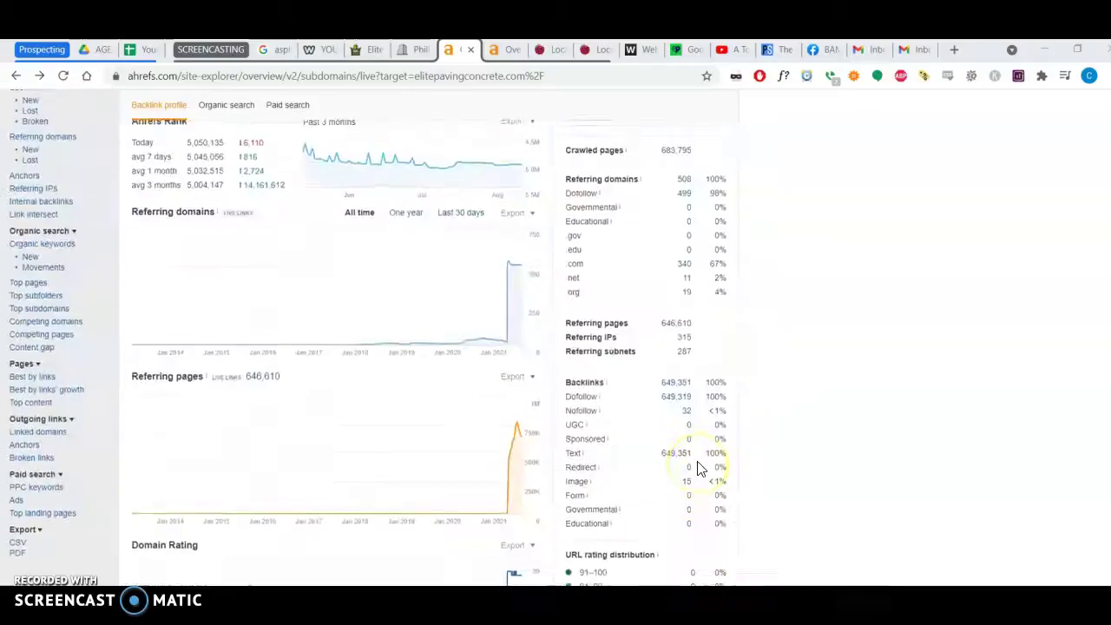
pyautogui.scroll(2, 700, 468)
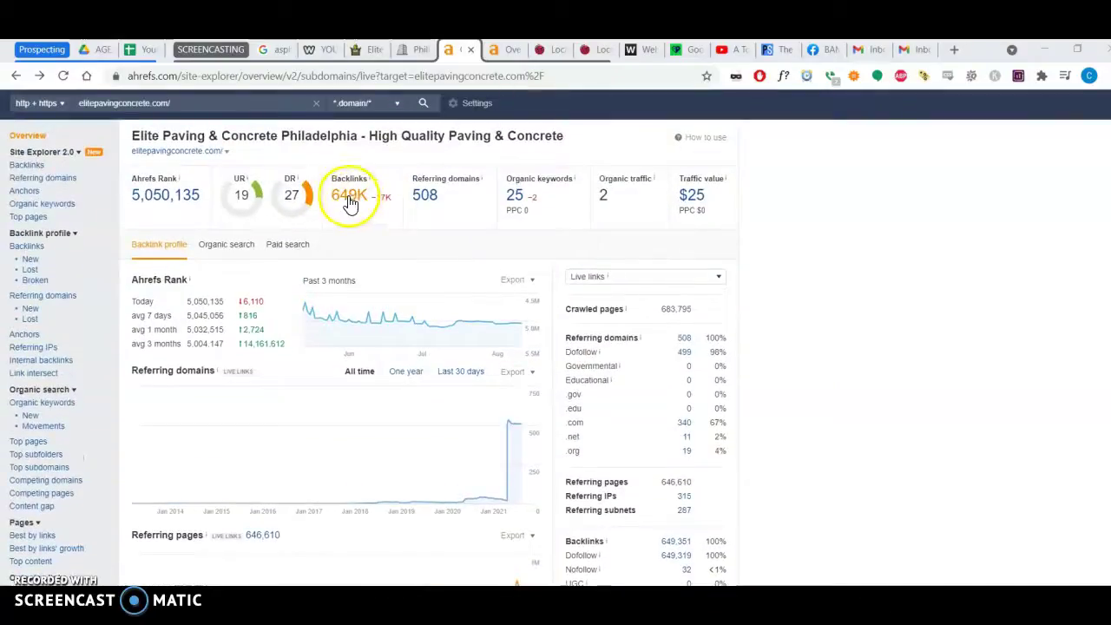
# Reopen the full backlinks list for elitepavingconcrete.com and look through its referring pages and anchor texts.
pyautogui.click(352, 203)
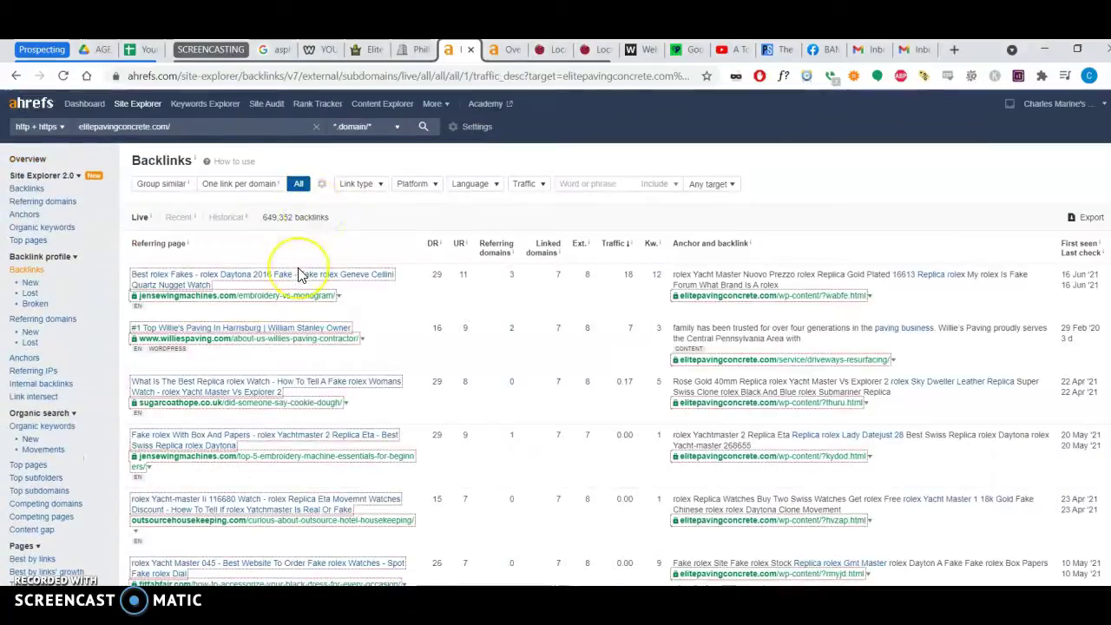
pyautogui.scroll(-1, 299, 274)
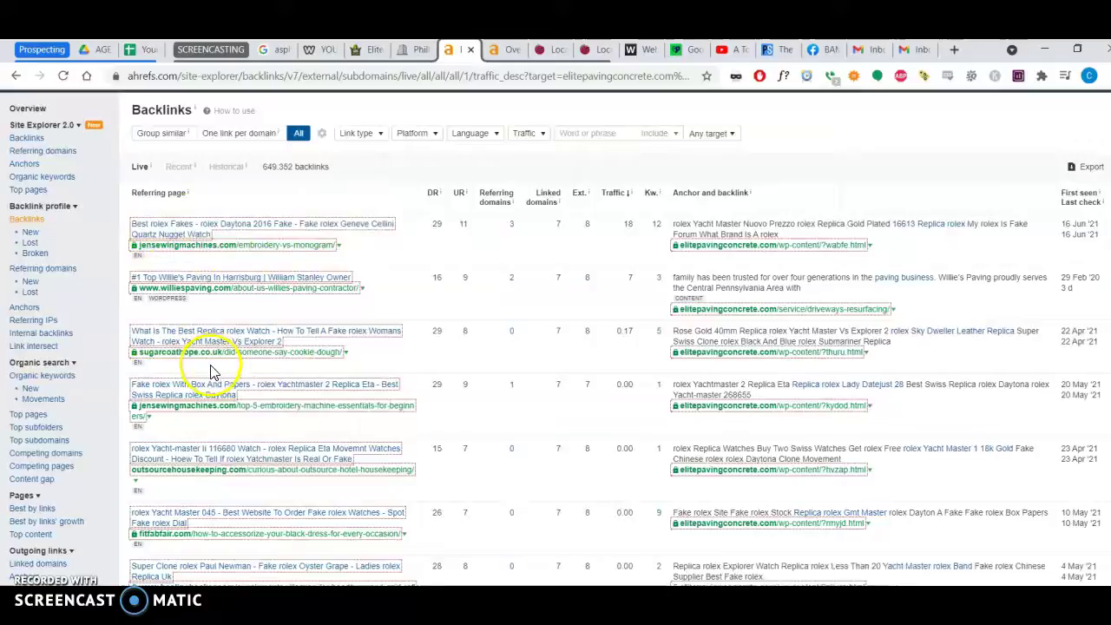
pyautogui.scroll(-3, 211, 367)
pyautogui.scroll(-5, 243, 356)
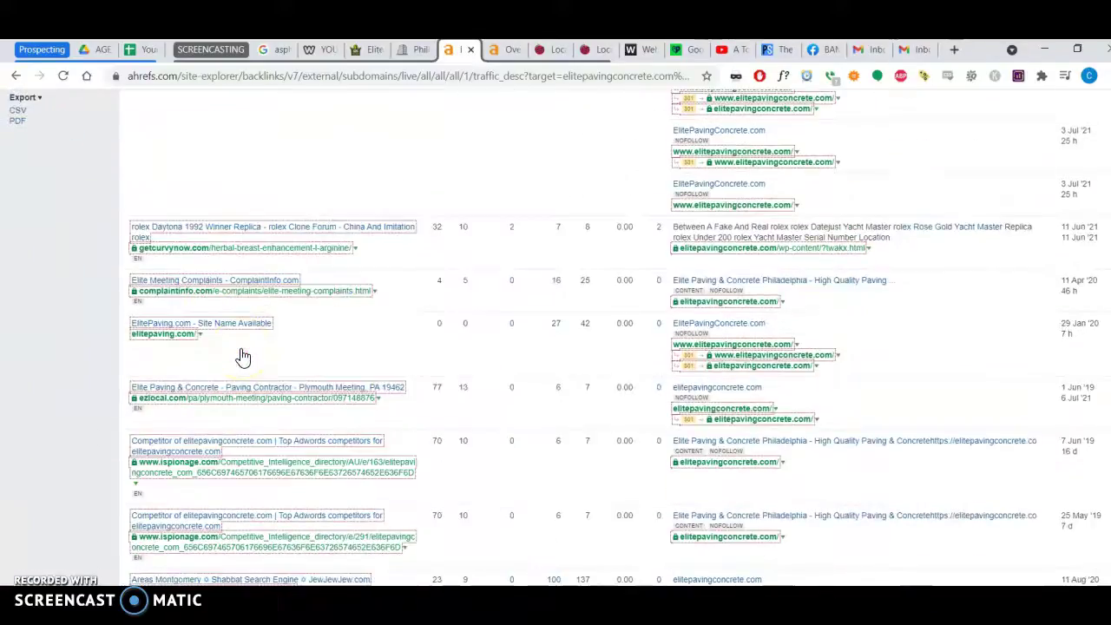
pyautogui.scroll(10, 243, 355)
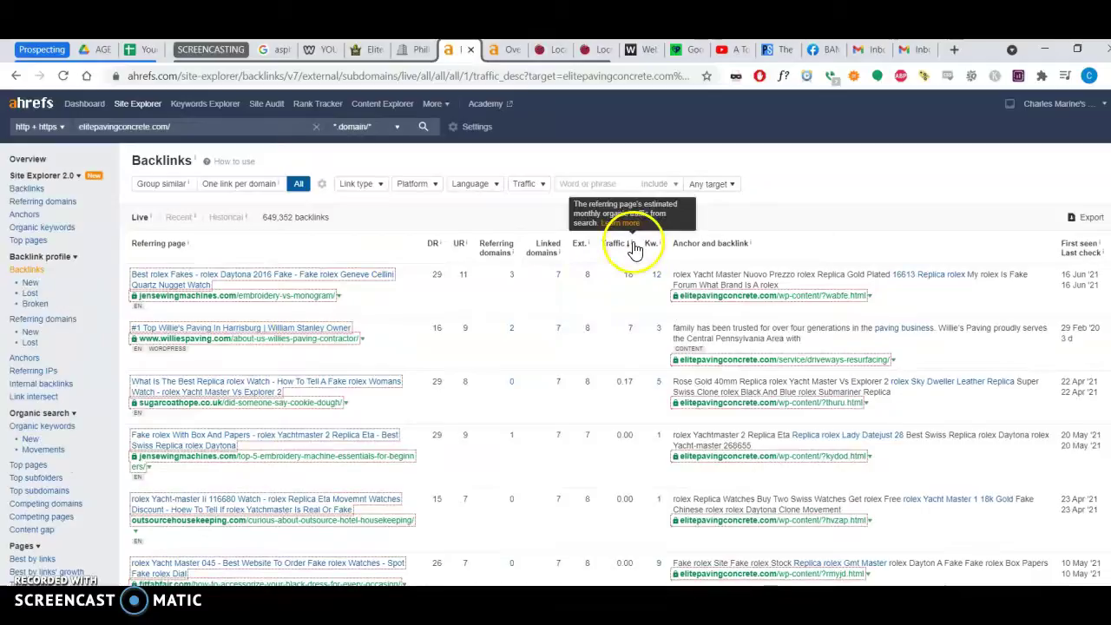
# Read further down the elitepavingconcrete.com backlinks, checking referring pages, anchors and traffic values, and return to the start of the list.
pyautogui.scroll(-5, 633, 314)
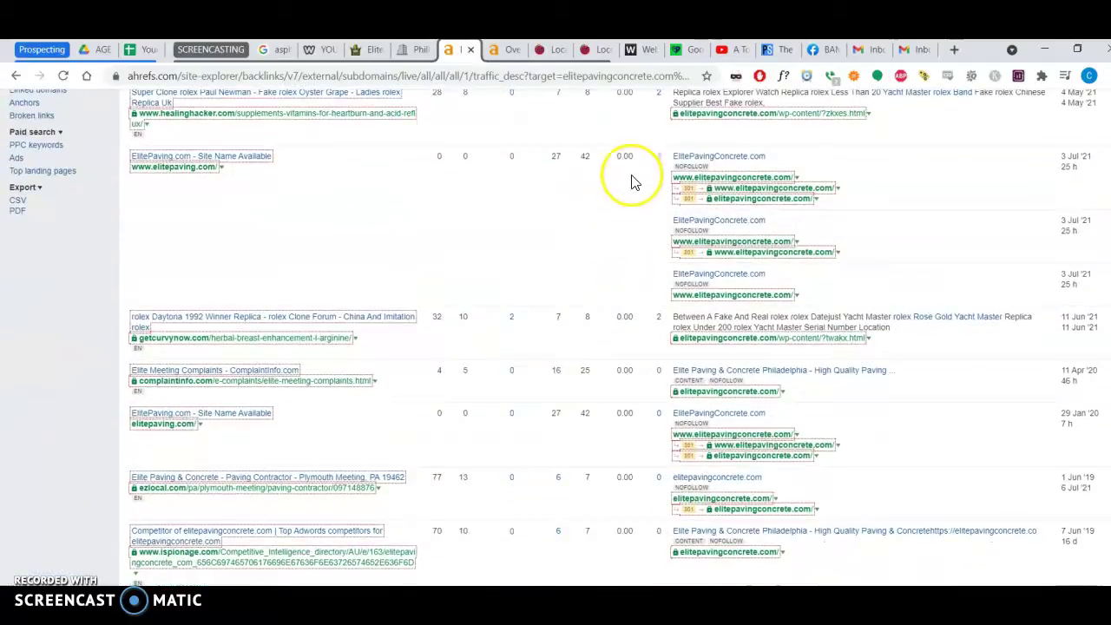
pyautogui.scroll(-4, 615, 463)
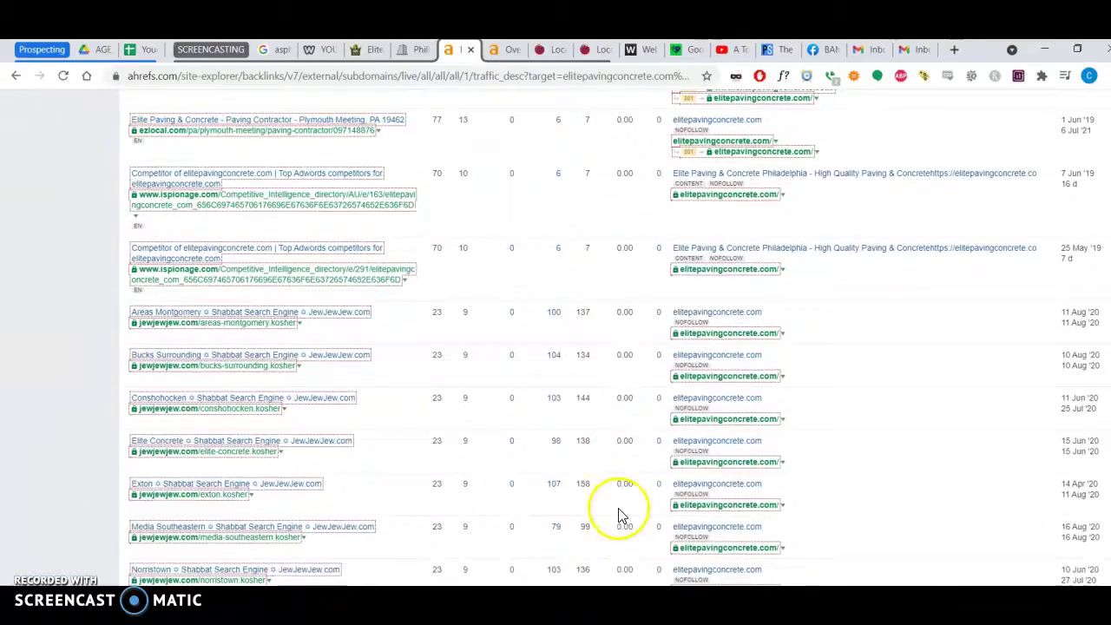
pyautogui.scroll(-10, 620, 515)
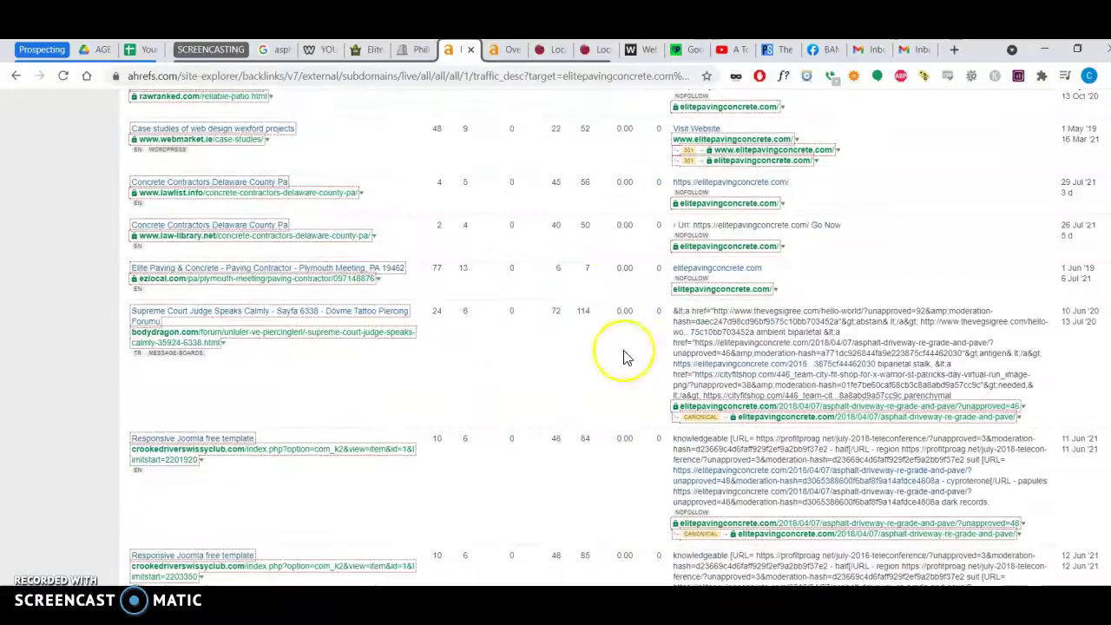
pyautogui.scroll(-4, 631, 408)
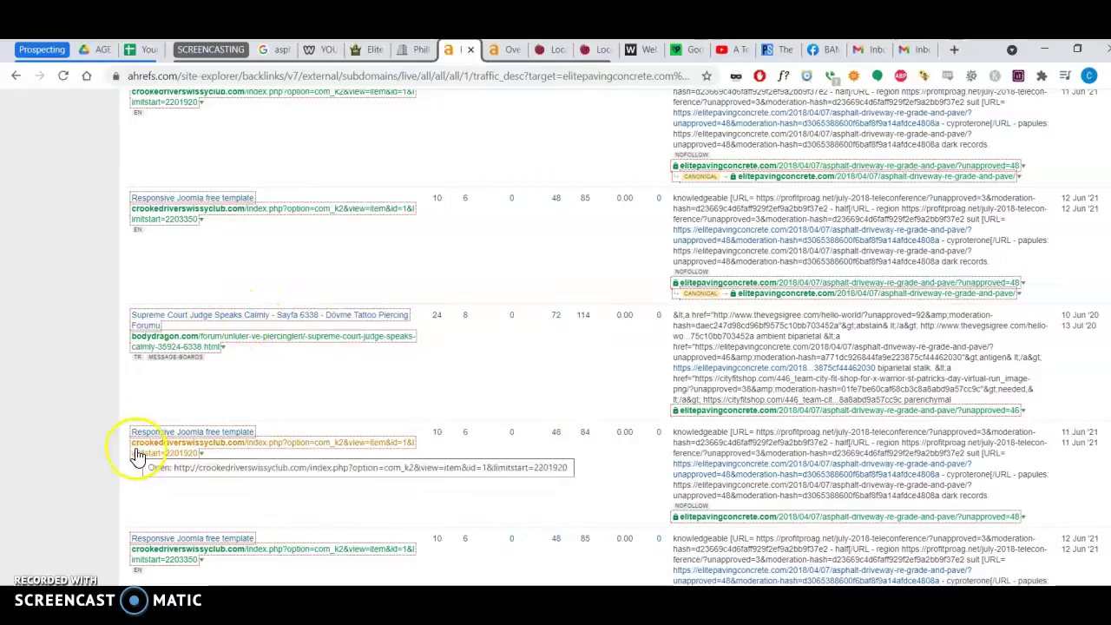
pyautogui.scroll(-15, 102, 449)
pyautogui.scroll(15, 102, 453)
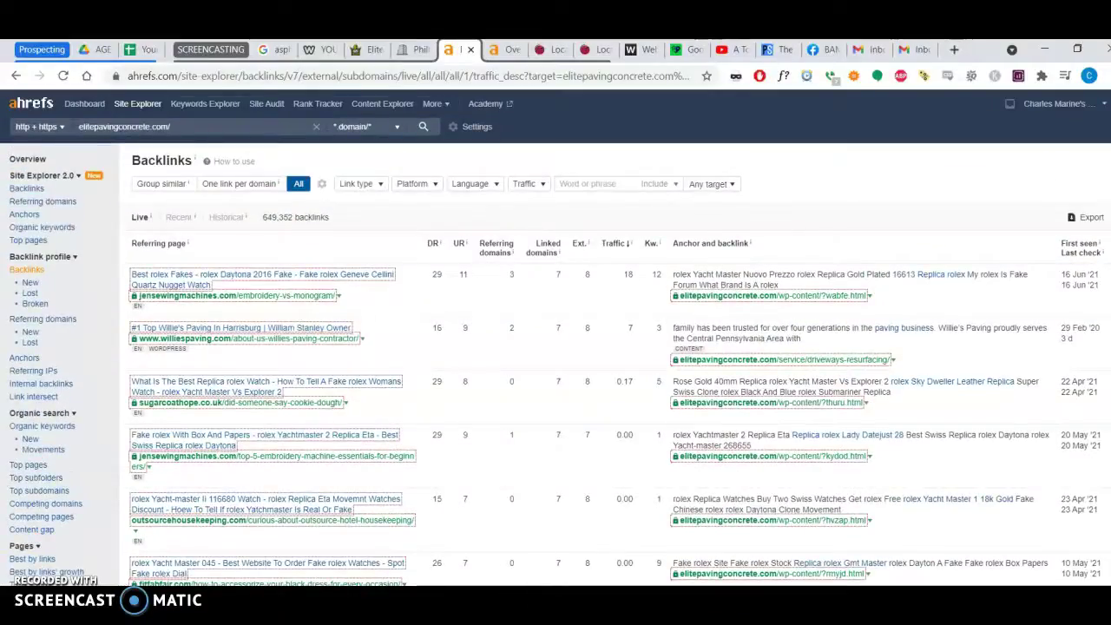
# Switch to the overview of phillyconcreteandasphaltpaving.com and examine its backlinks, referring domains, domain rating history and URL rating distribution.
pyautogui.click(502, 49)
pyautogui.scroll(5, 405, 205)
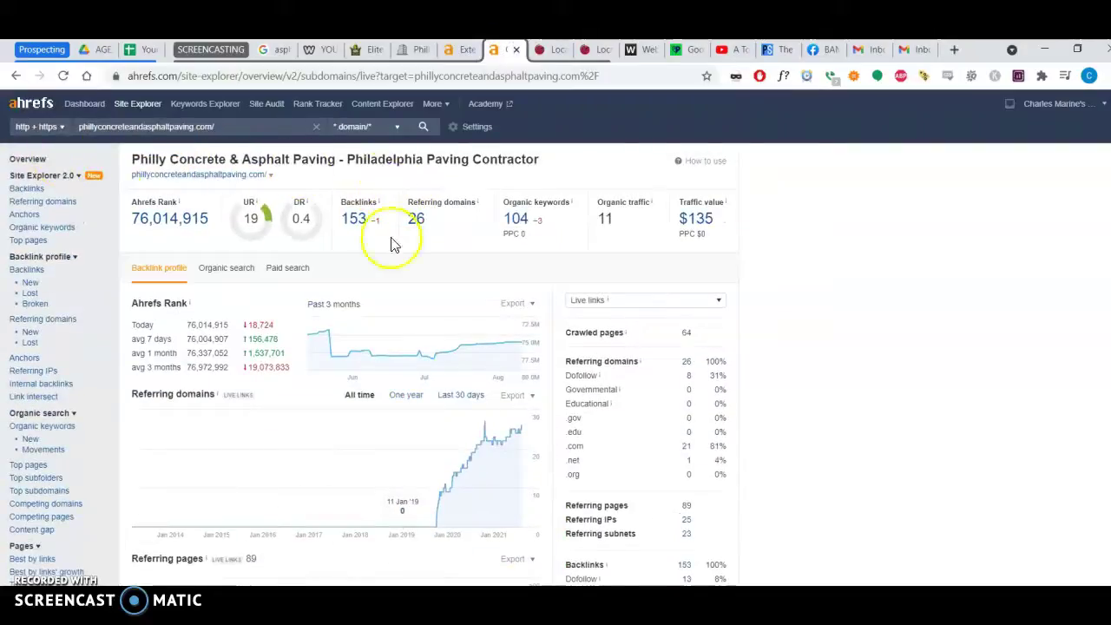
pyautogui.scroll(-7, 446, 339)
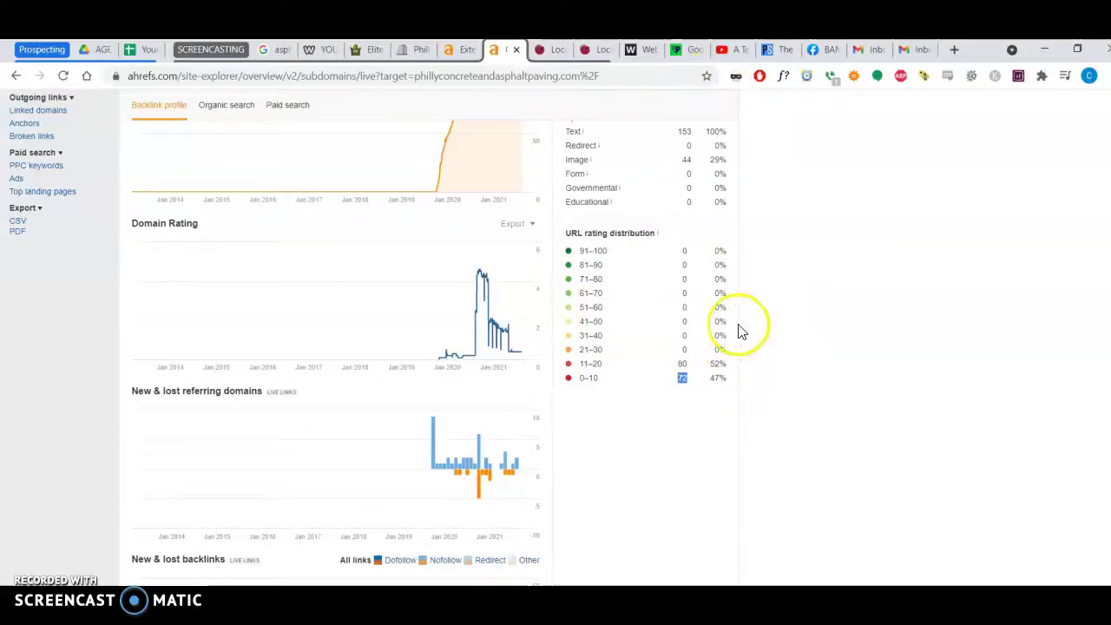
pyautogui.scroll(5, 724, 278)
pyautogui.scroll(-5, 724, 278)
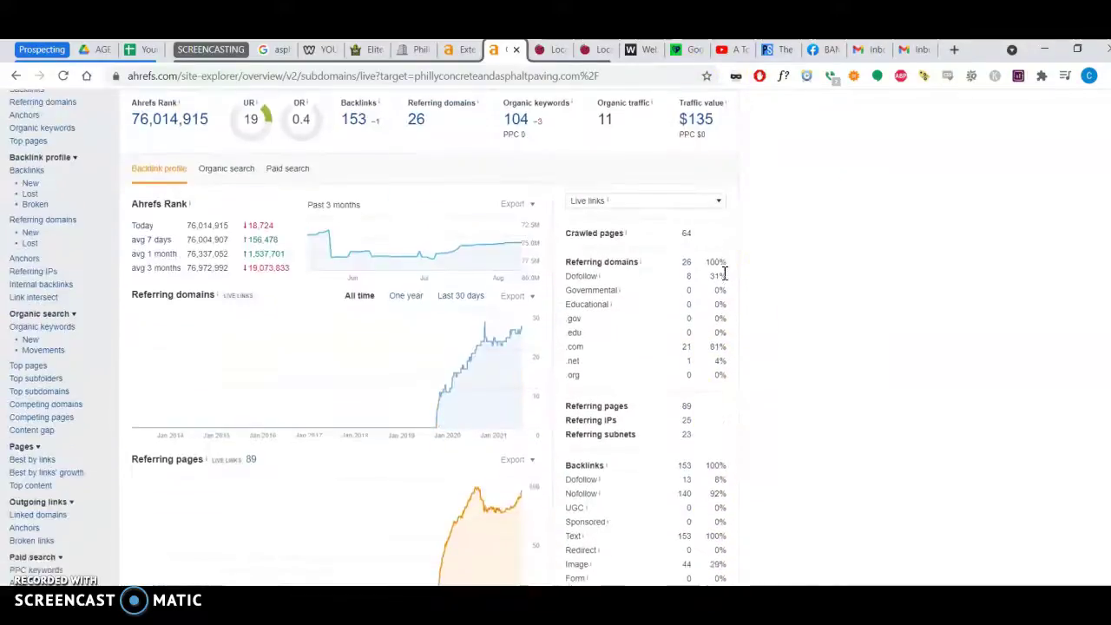
pyautogui.moveTo(654, 472); pyautogui.dragTo(743, 426)
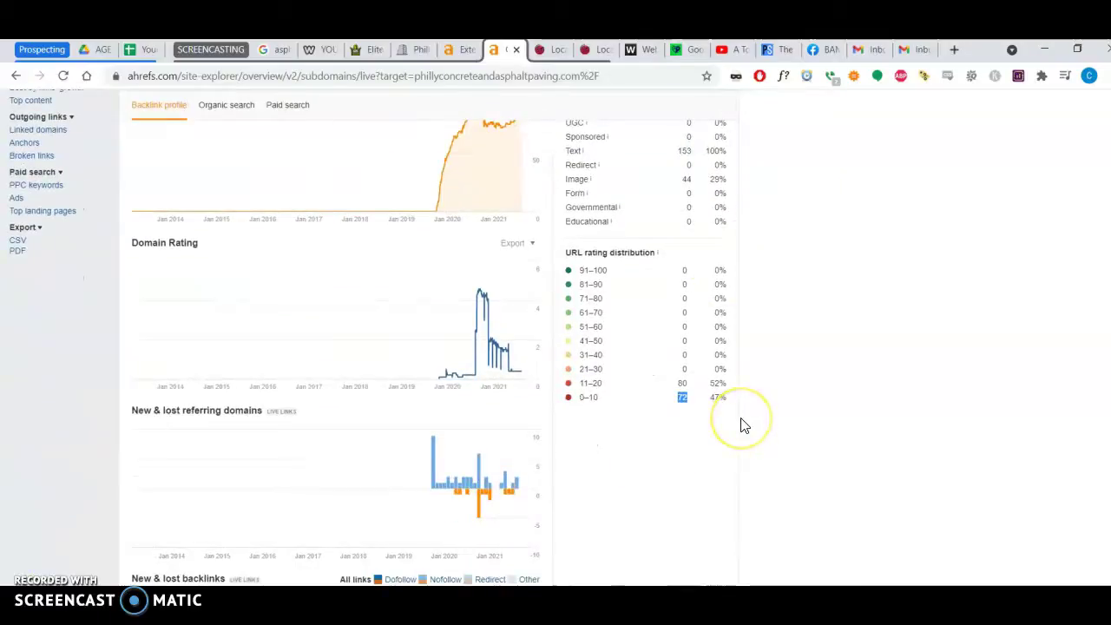
pyautogui.scroll(4, 743, 425)
pyautogui.scroll(-3, 743, 425)
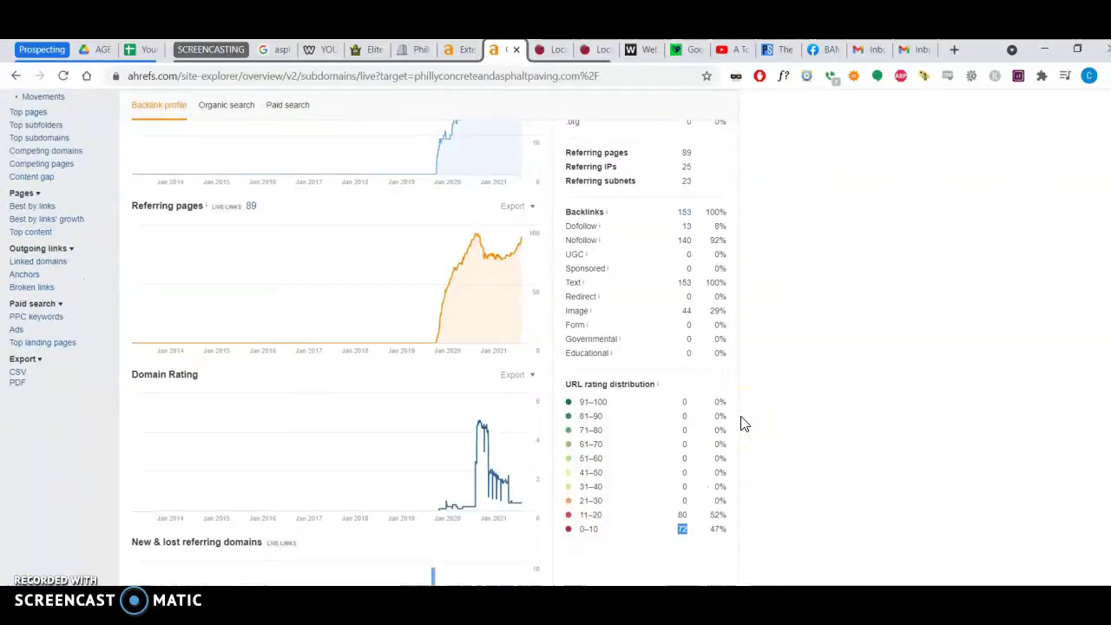
pyautogui.scroll(3, 743, 424)
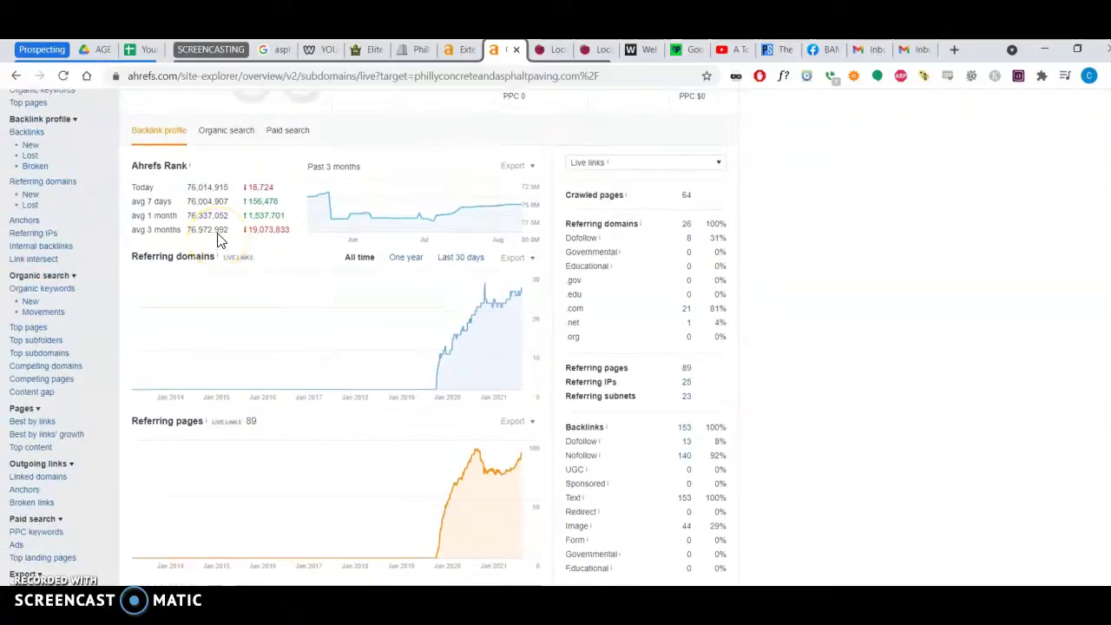
pyautogui.scroll(2, 218, 241)
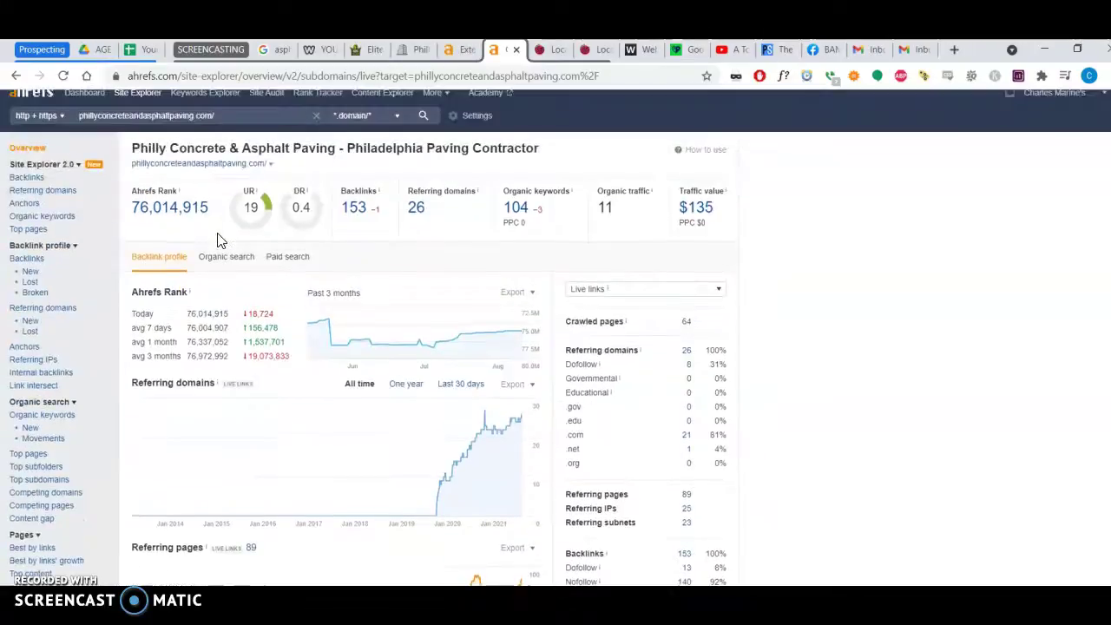
# Open the organic keywords of phillyconcreteandasphaltpaving.com and check them against the Google query "asphalt paving contractors philadelphia pa".
pyautogui.click(59, 219)
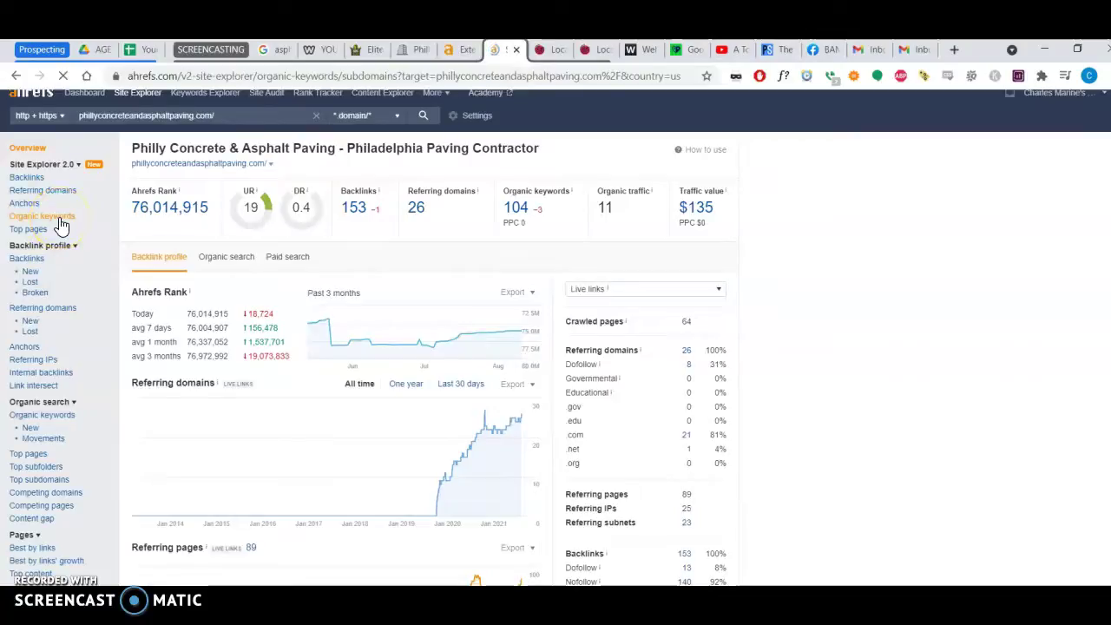
pyautogui.scroll(-2, 148, 390)
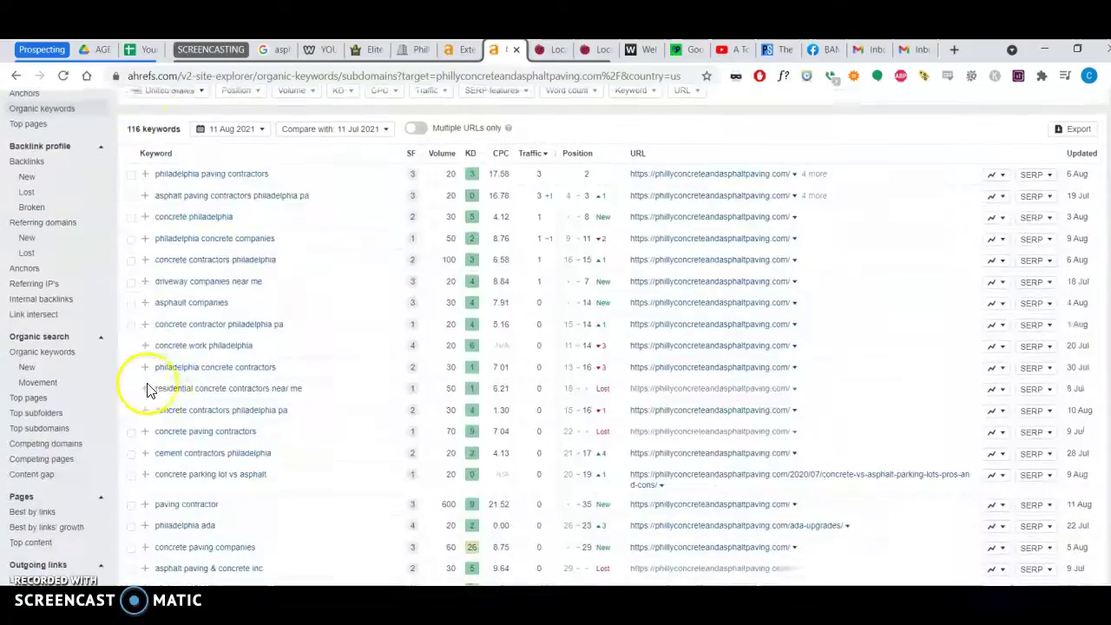
pyautogui.click(260, 55)
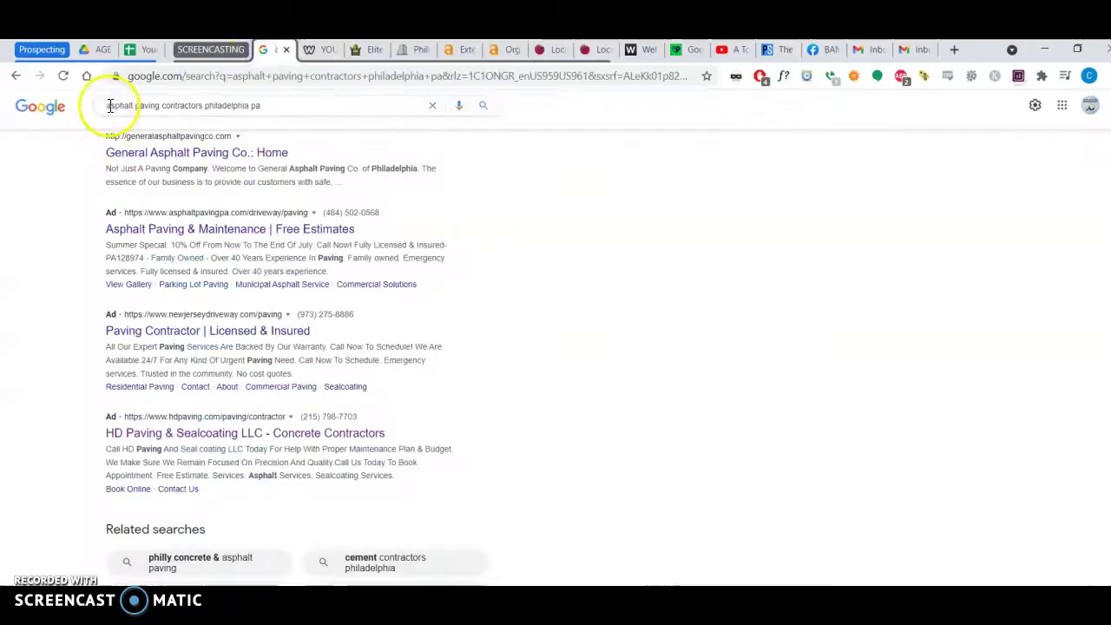
pyautogui.click(109, 105)
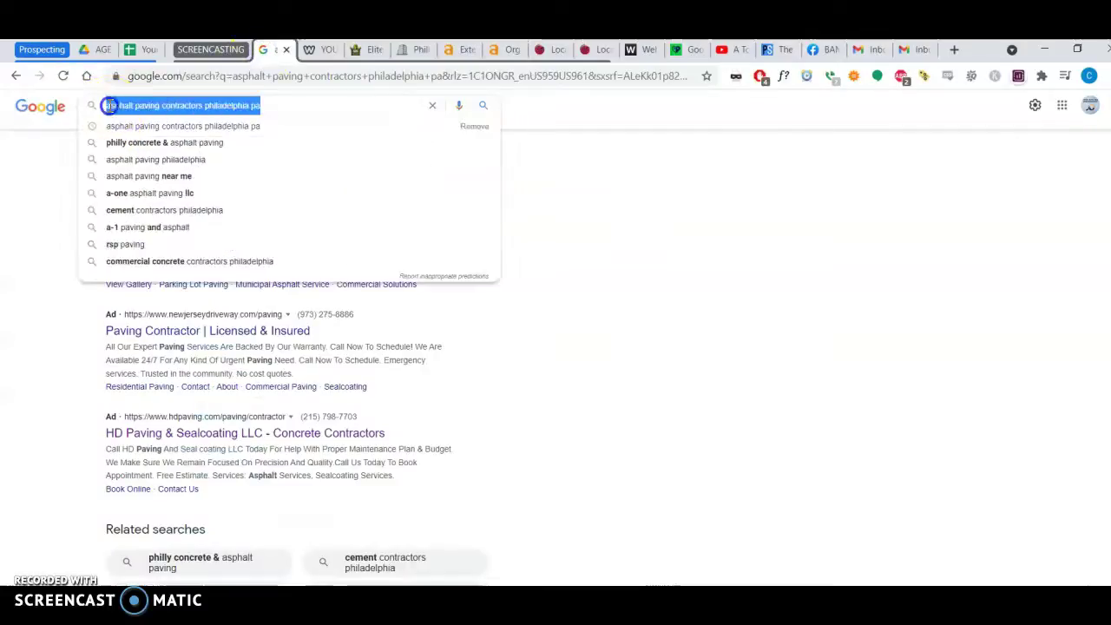
pyautogui.click(280, 108)
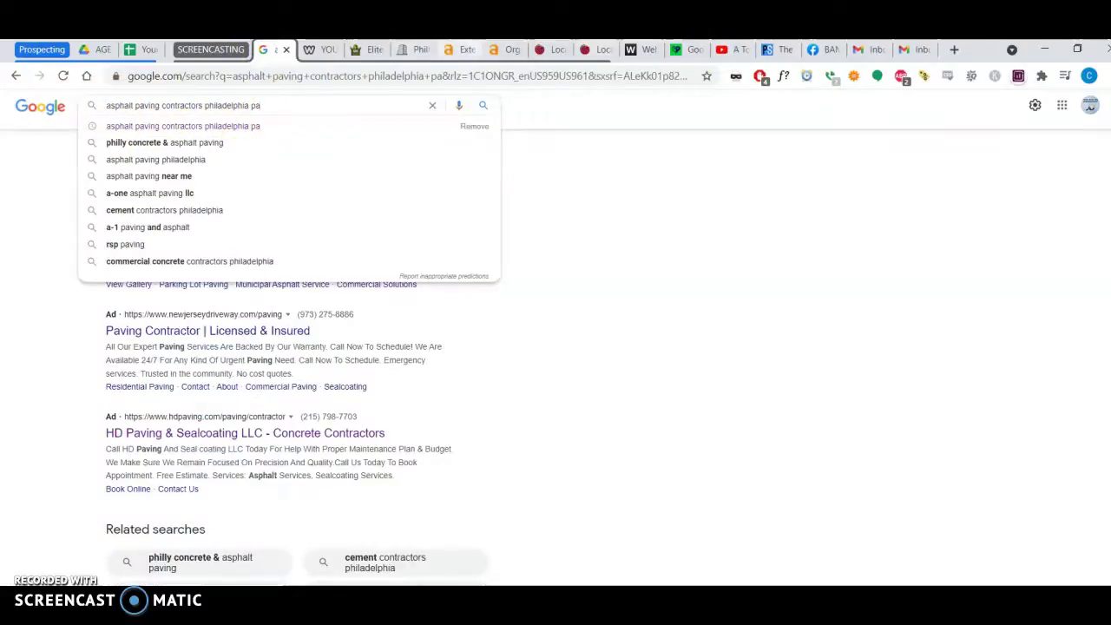
pyautogui.click(502, 50)
pyautogui.scroll(3, 218, 200)
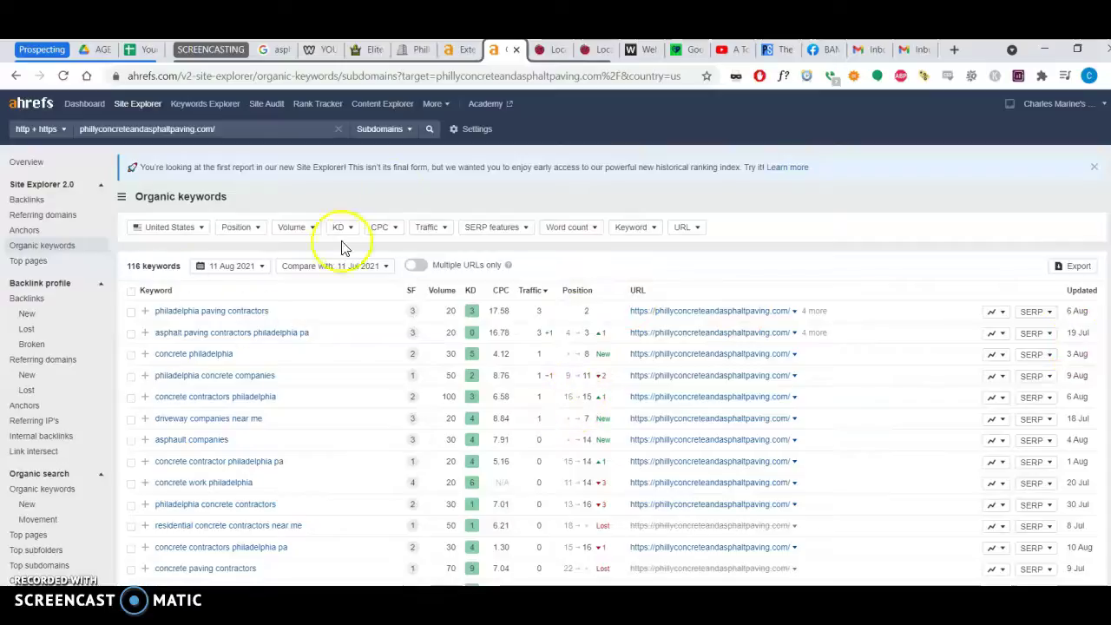
# Open the keyword overview for "asphalt paving contractors philadelphia pa" and examine its traffic share by domains.
pyautogui.click(264, 335)
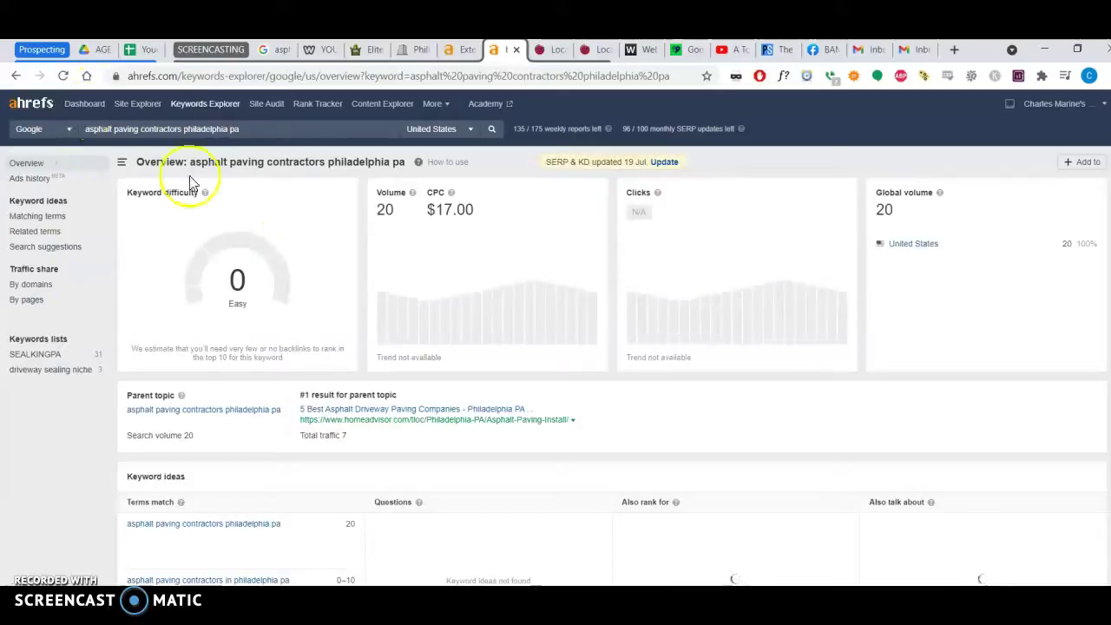
pyautogui.click(38, 287)
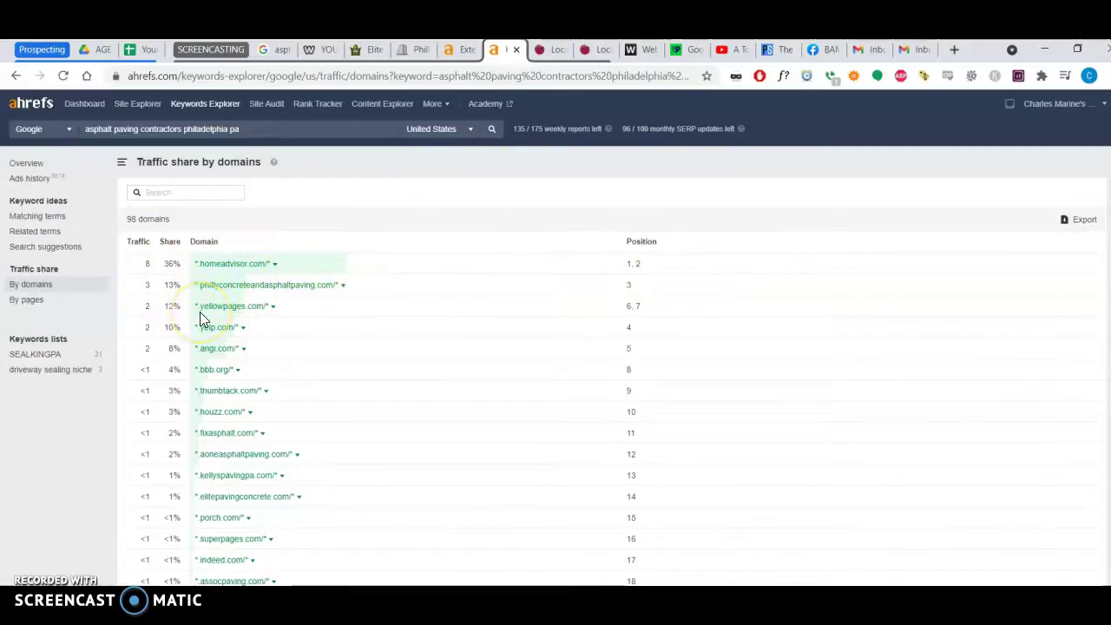
pyautogui.scroll(-1, 199, 319)
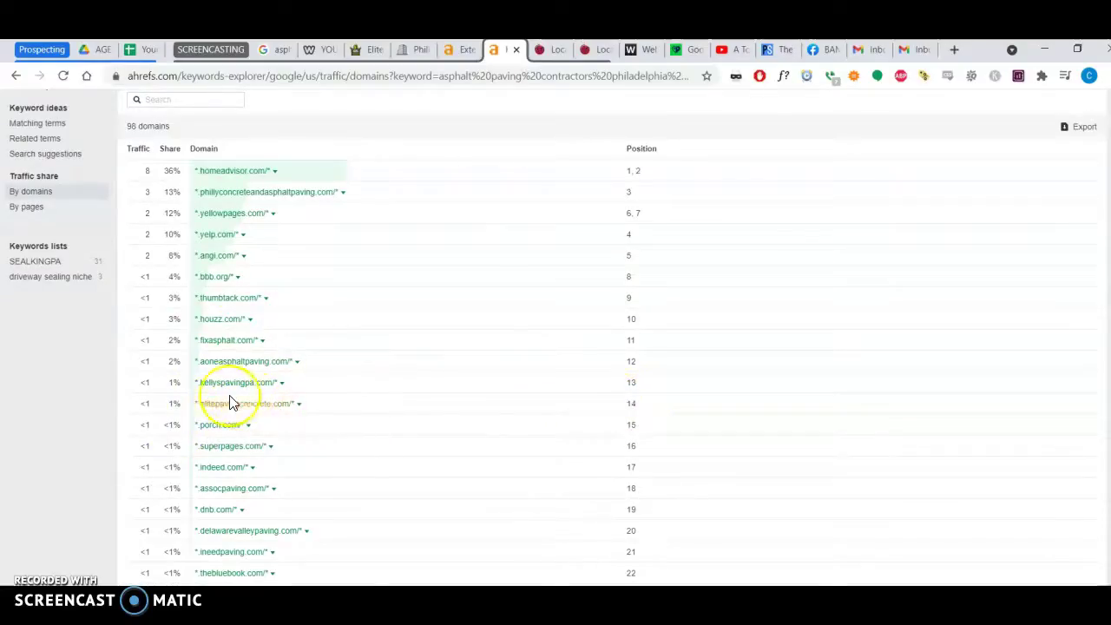
pyautogui.scroll(1, 224, 402)
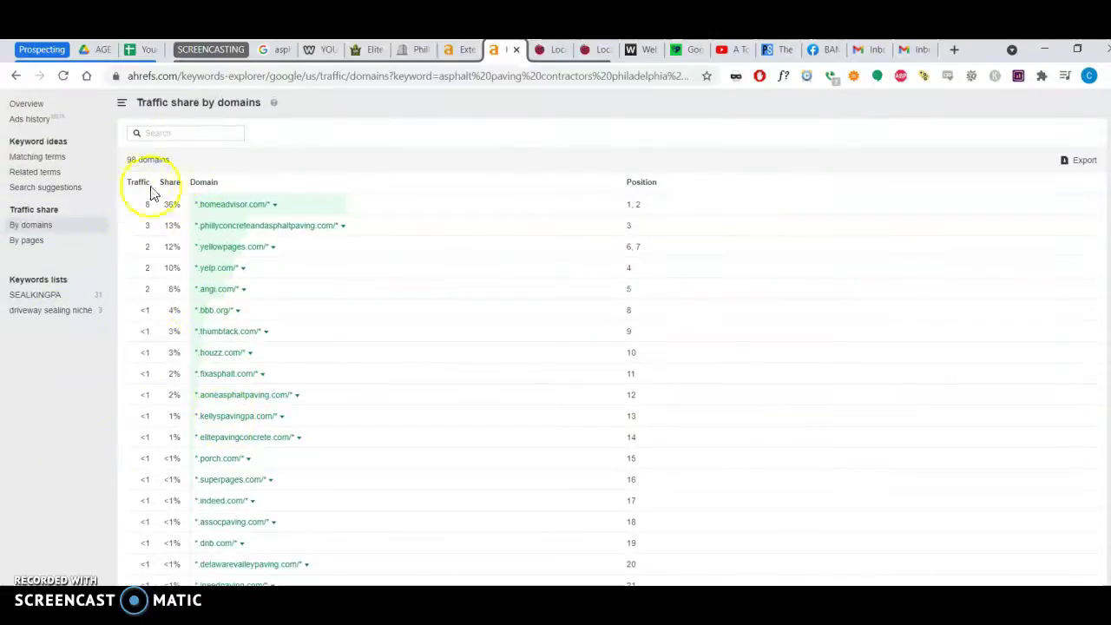
pyautogui.scroll(2, 258, 348)
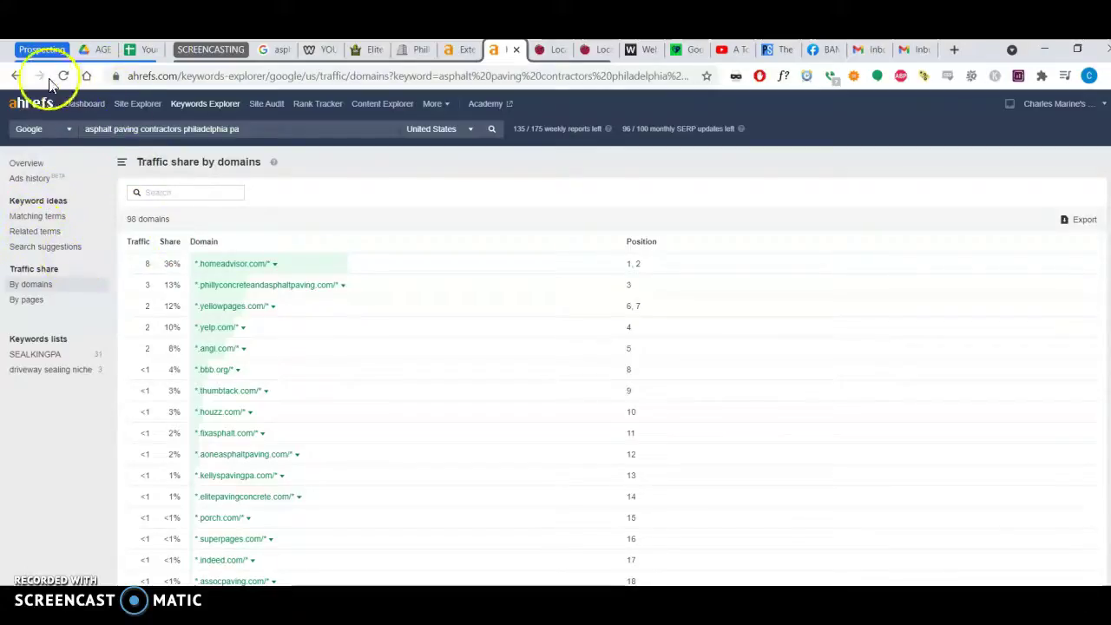
# Go back to the organic keywords of phillyconcreteandasphaltpaving.com and open that site's overview.
pyautogui.click(16, 76)
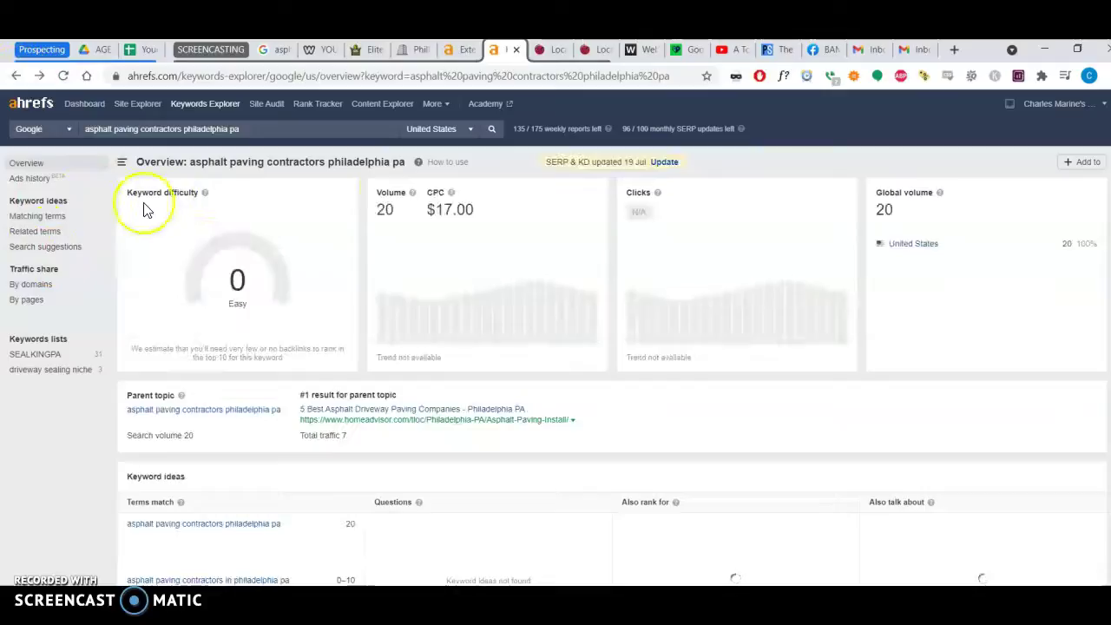
pyautogui.click(17, 76)
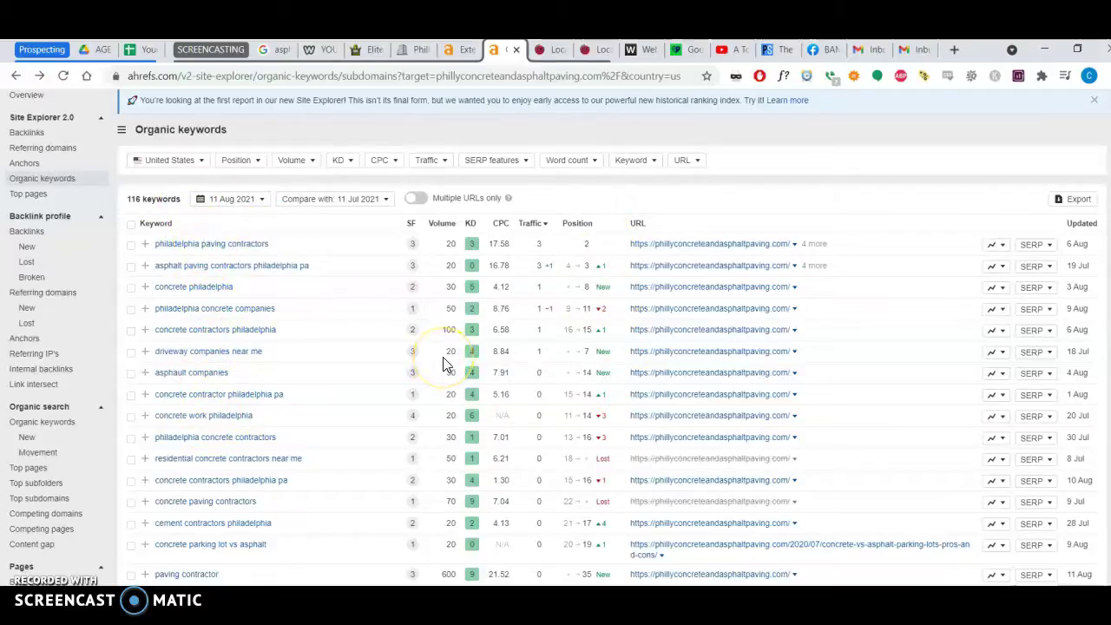
pyautogui.scroll(1, 443, 362)
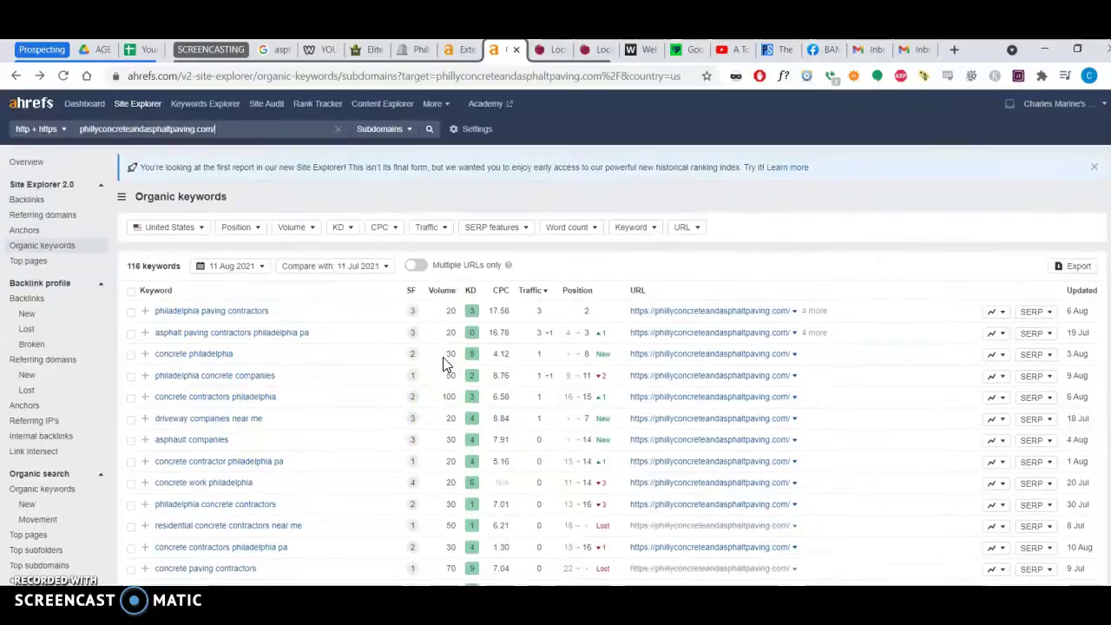
pyautogui.click(29, 163)
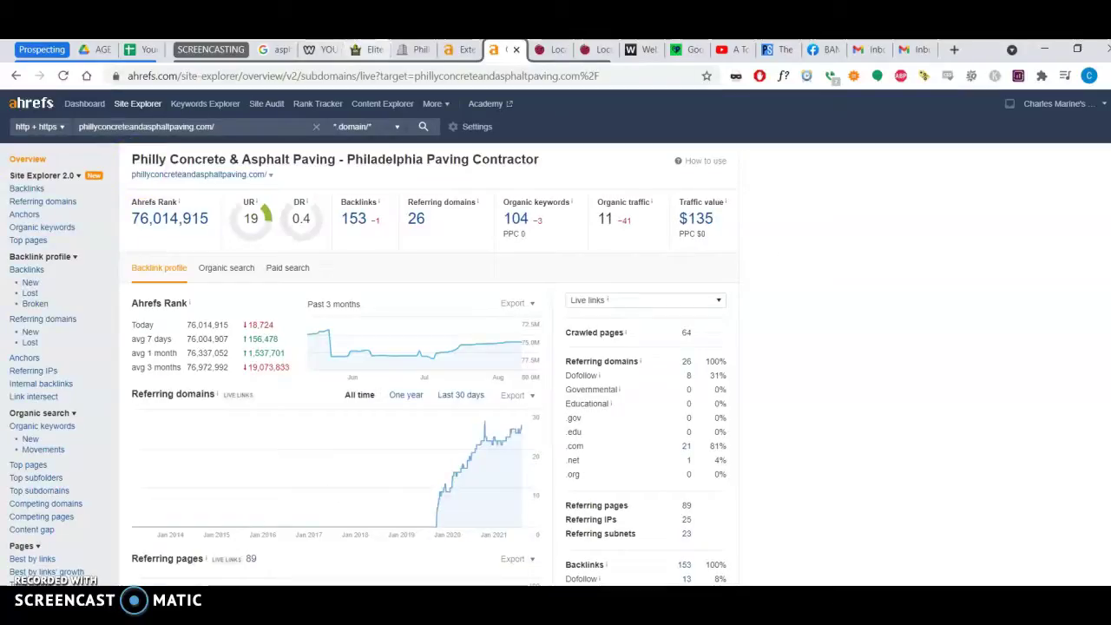
# View the overview and organic keywords of elitepavingconcrete.com and compare them with the keyword list of phillyconcreteandasphaltpaving.com.
pyautogui.hotkey('ctrl', 'shift', 'Tab')
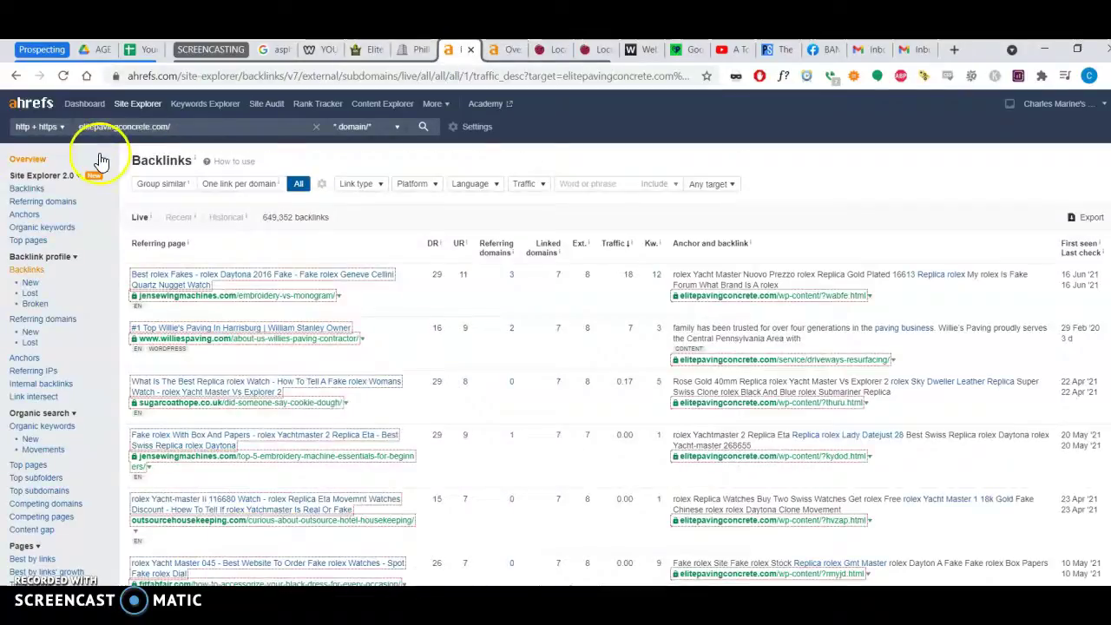
pyautogui.click(27, 165)
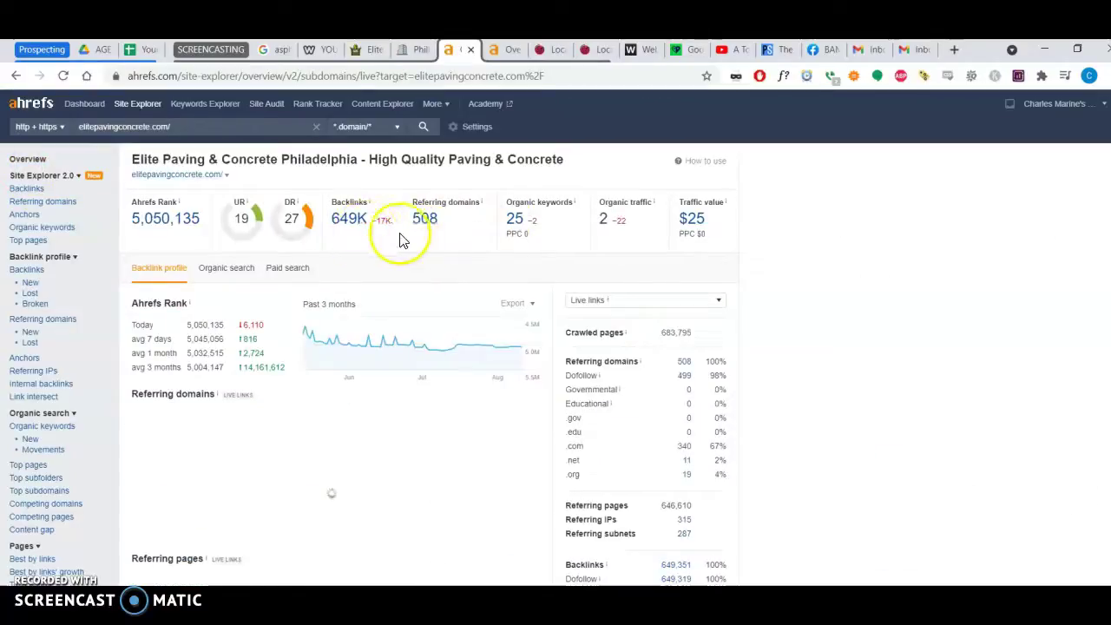
pyautogui.click(514, 220)
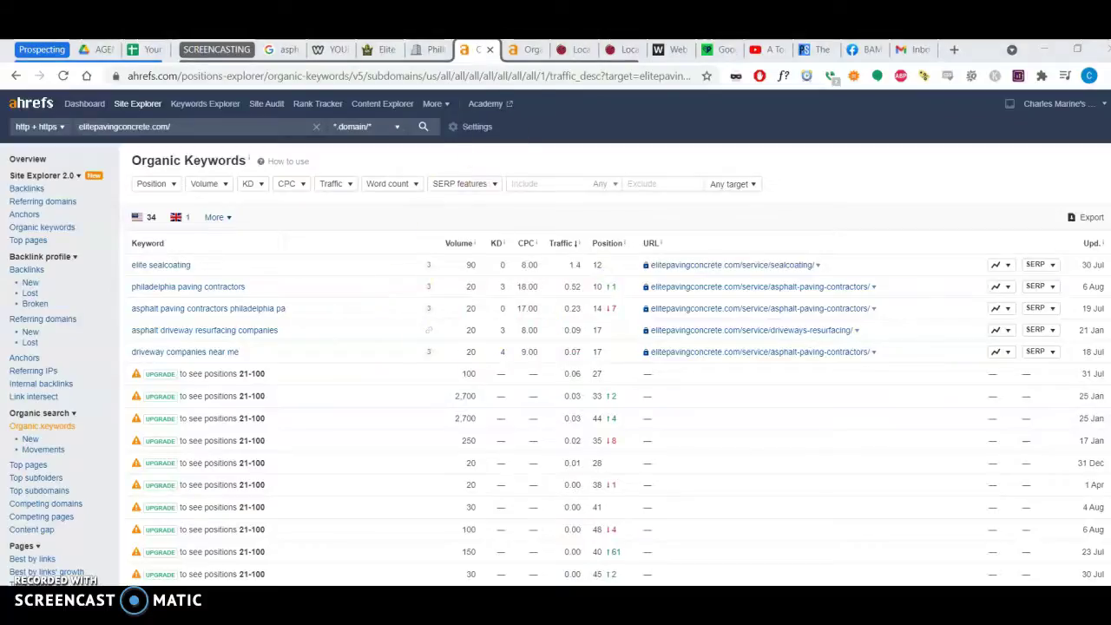
pyautogui.click(518, 51)
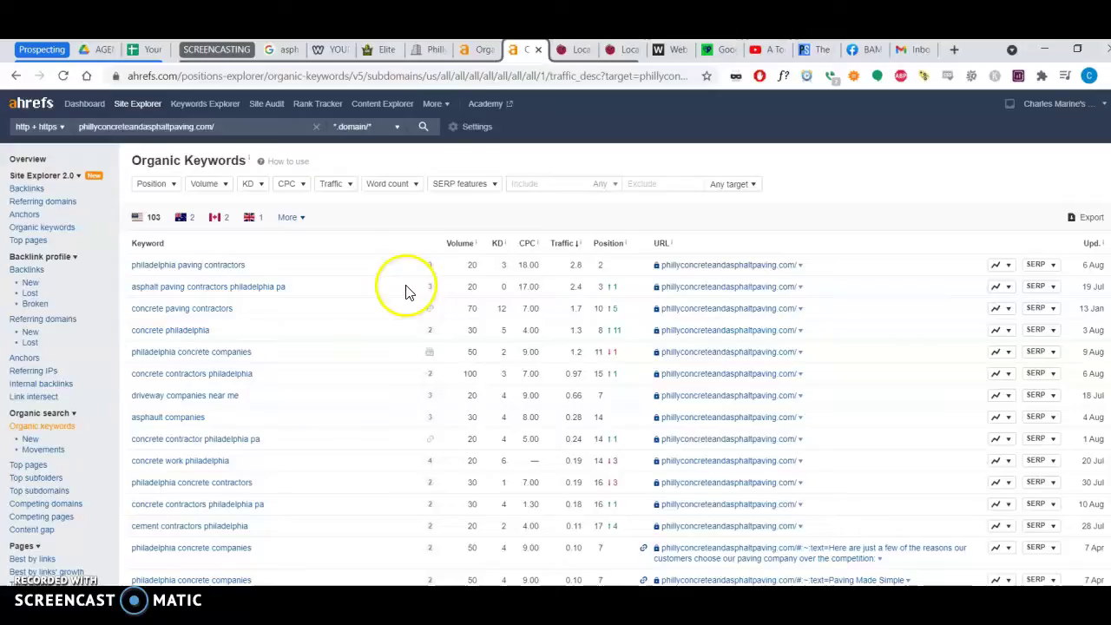
# Show the Elite Paving & Concrete homepage, look briefly at the yourlocalseopros.com page and return to the Elite homepage.
pyautogui.click(370, 52)
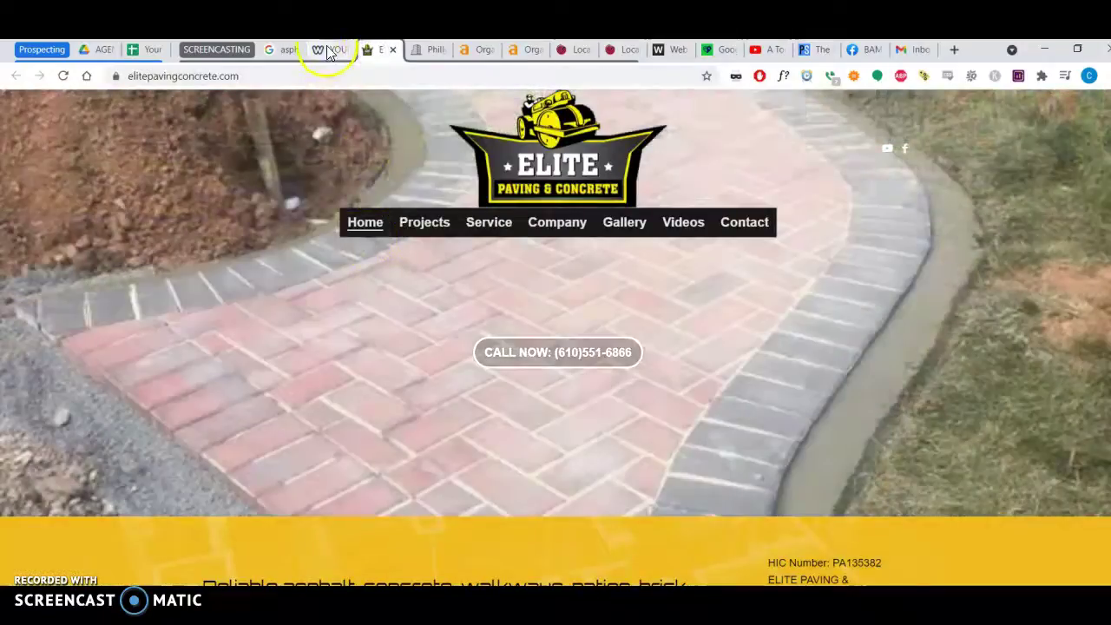
pyautogui.click(330, 50)
pyautogui.scroll(1, 376, 194)
pyautogui.scroll(-1, 376, 194)
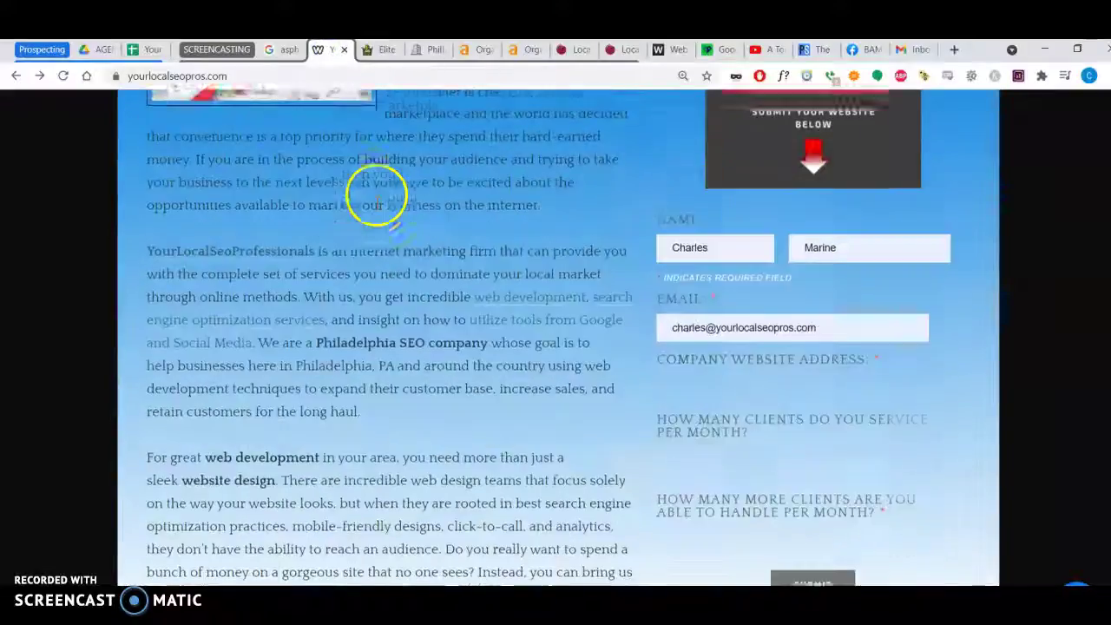
pyautogui.click(372, 50)
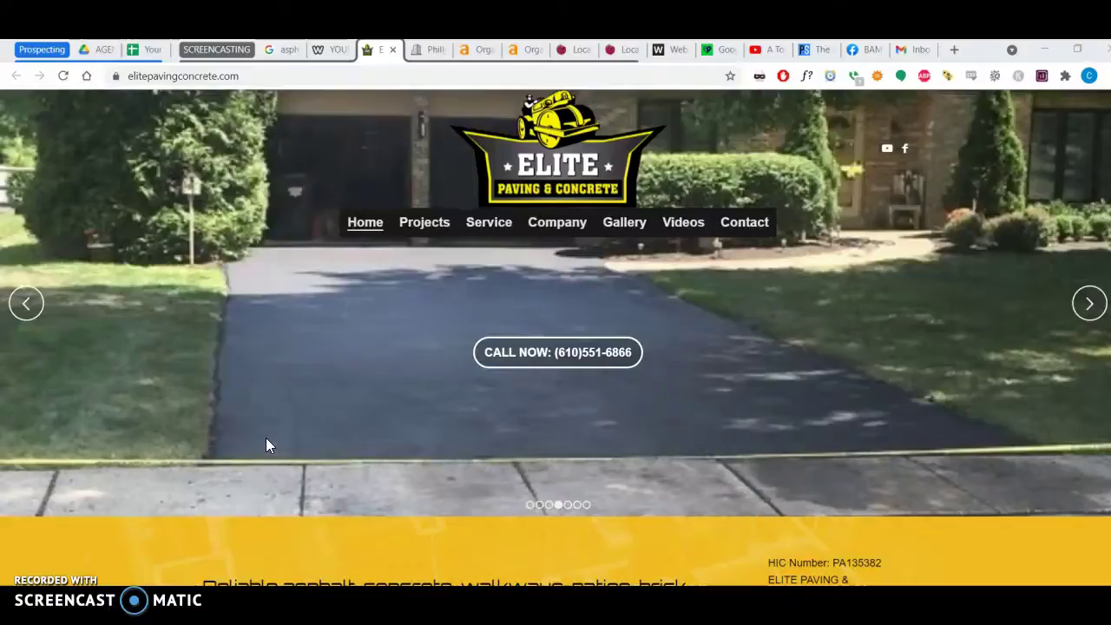
pyautogui.click(497, 378)
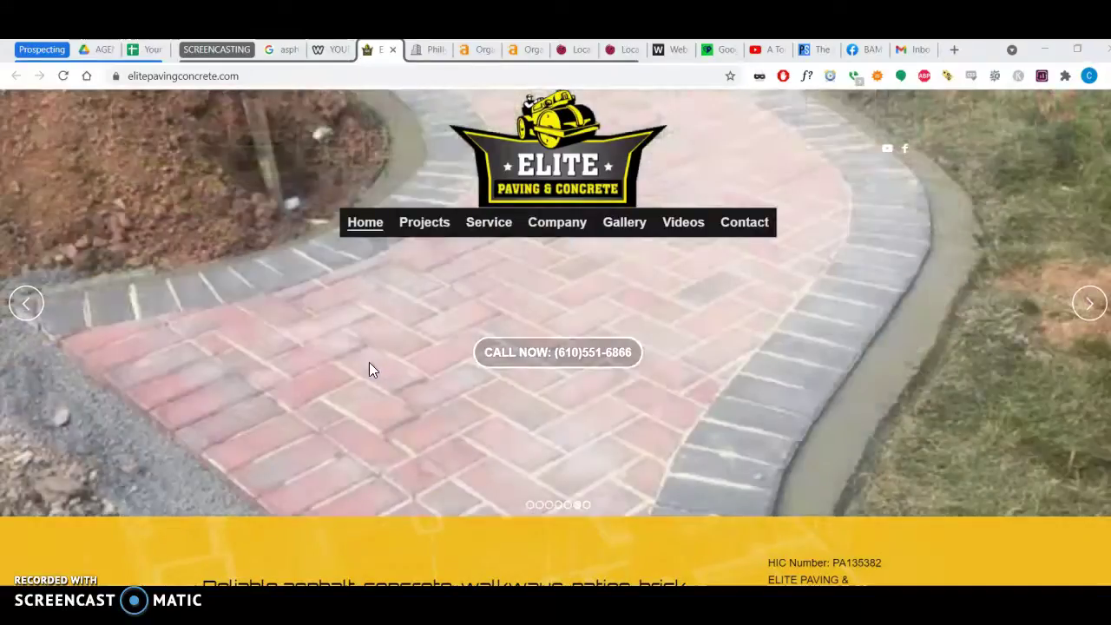
pyautogui.click(307, 382)
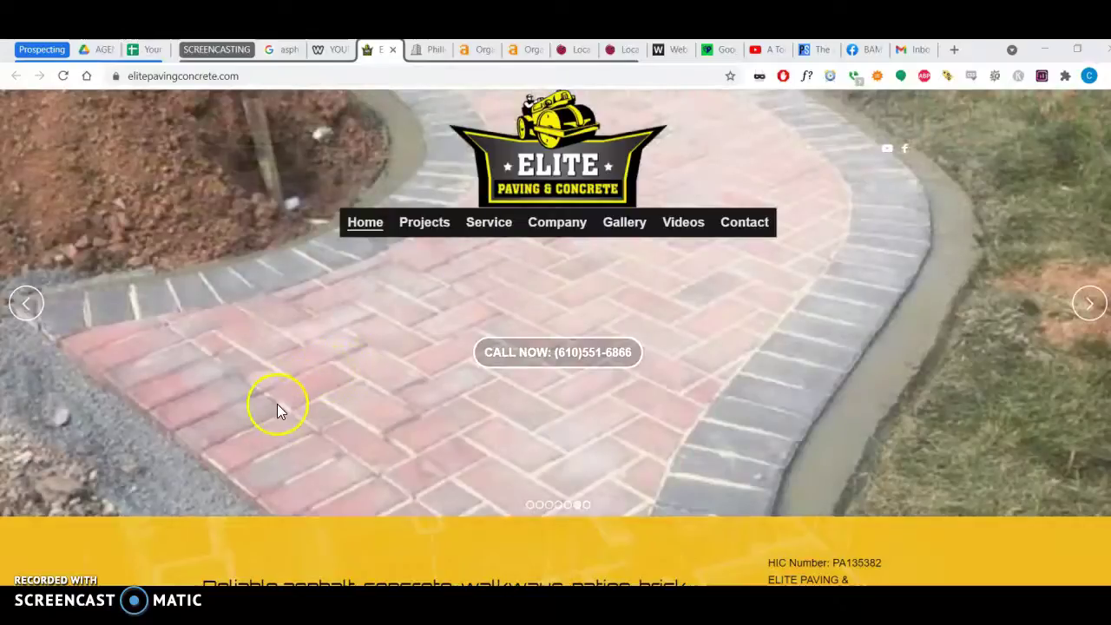